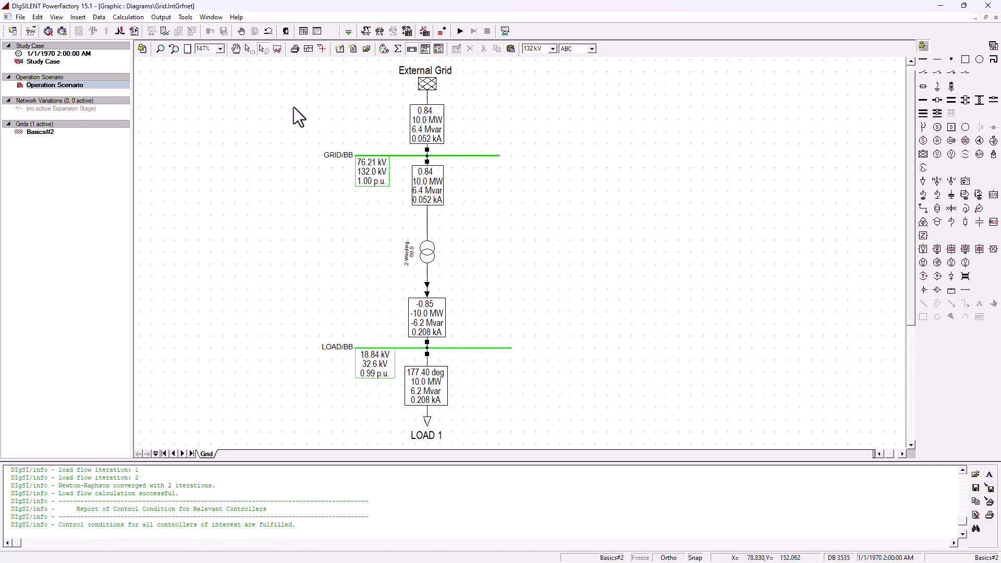
{"action": "double_click", "coordinate": [428, 421]}
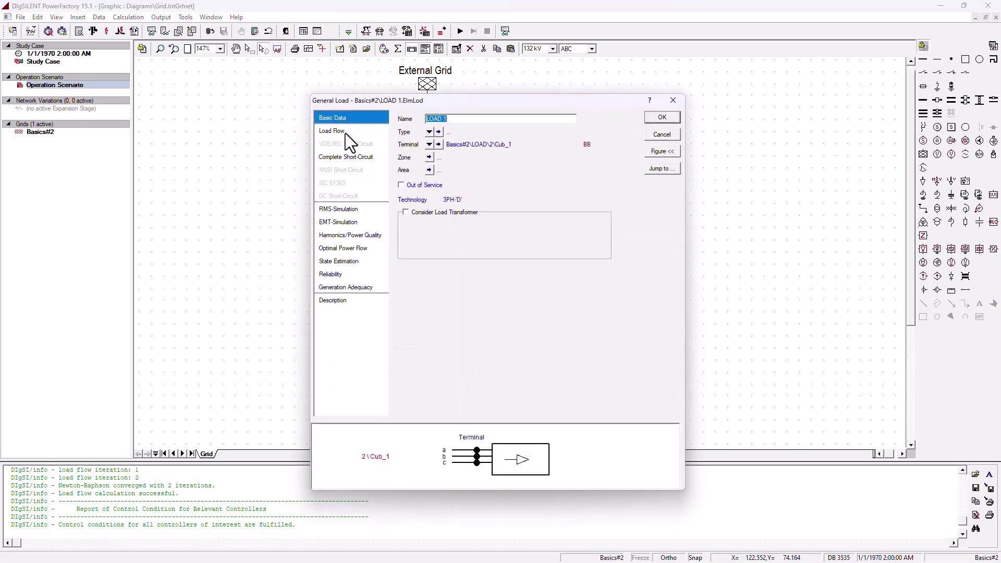
{"action": "left_click", "coordinate": [340, 131]}
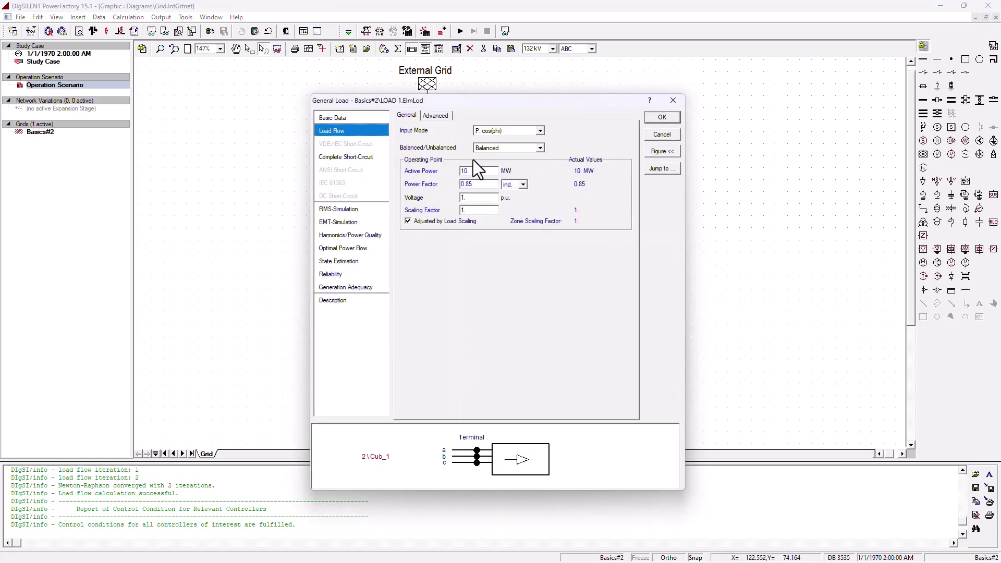
{"action": "key", "text": "Tab"}
{"action": "left_click", "coordinate": [659, 117]}
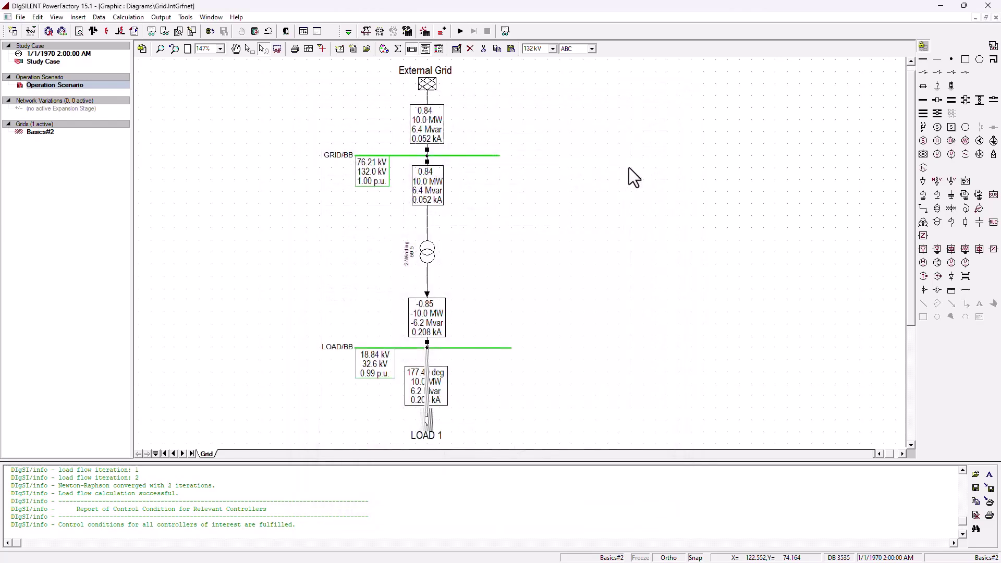
{"action": "double_click", "coordinate": [430, 82]}
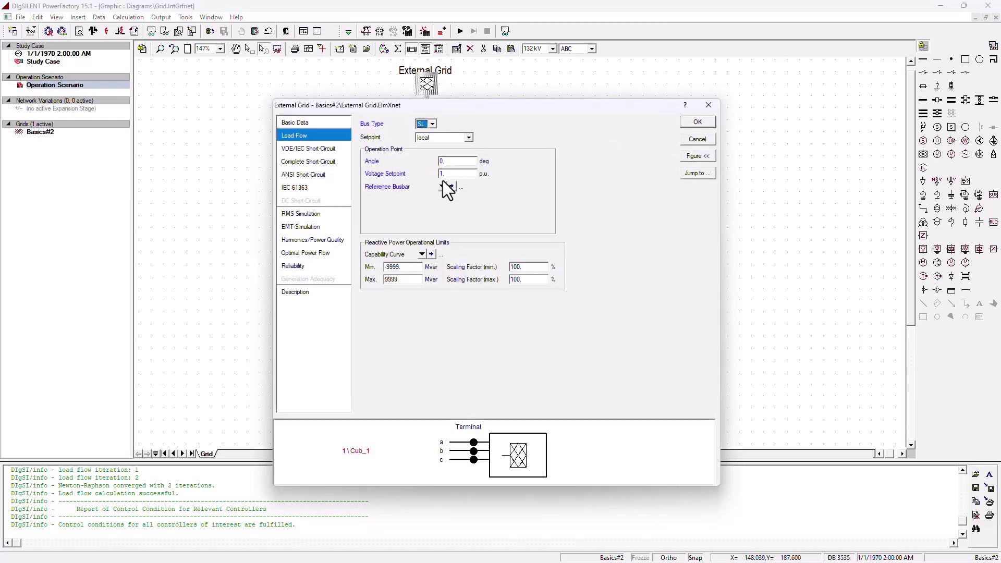
{"action": "left_click", "coordinate": [450, 174]}
{"action": "left_click", "coordinate": [697, 124]}
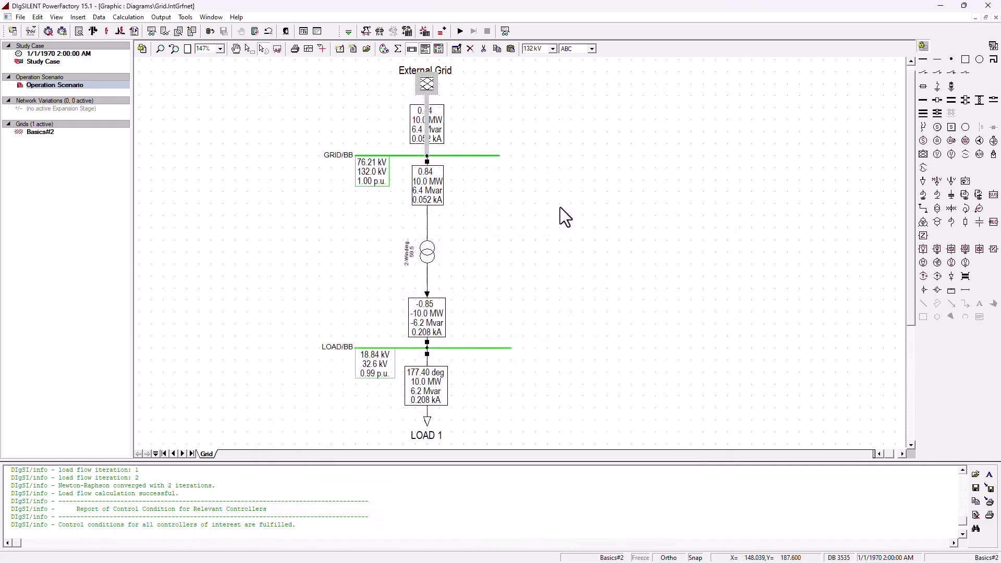
{"action": "left_click", "coordinate": [58, 87]}
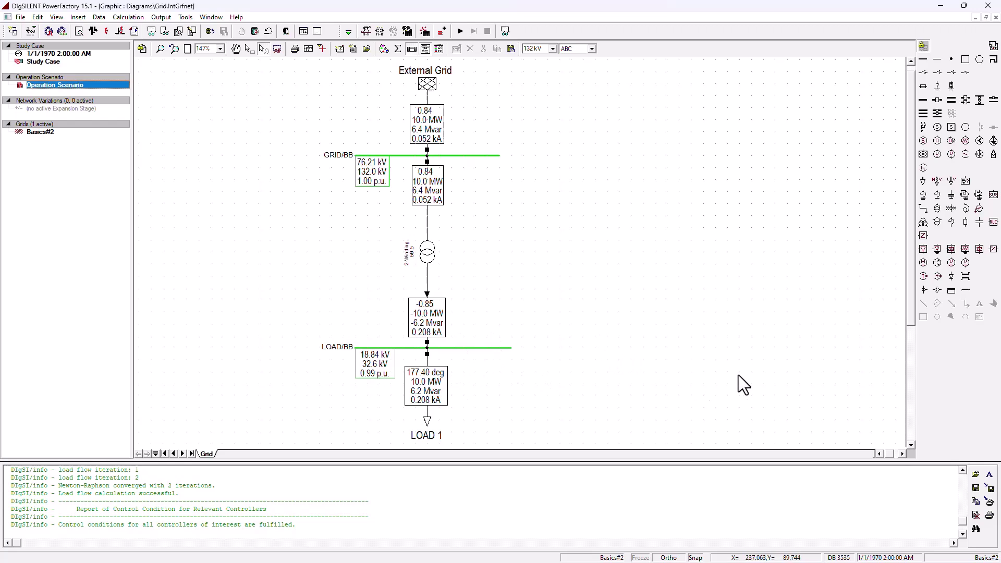
Rename the existing operation scenario to 'GRID.1pu - LOAD.10MW'
{"action": "left_click", "coordinate": [693, 328]}
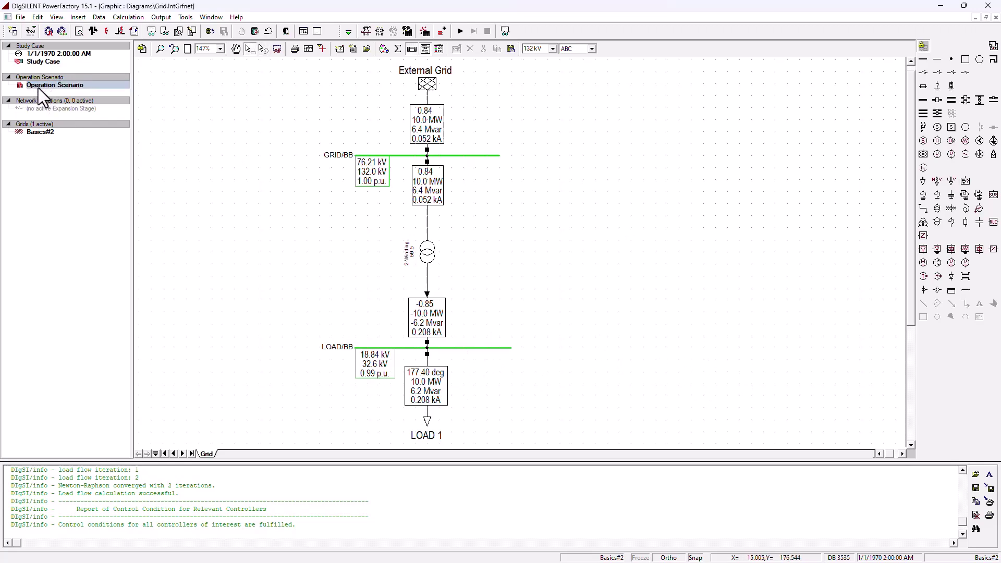
{"action": "right_click", "coordinate": [53, 85]}
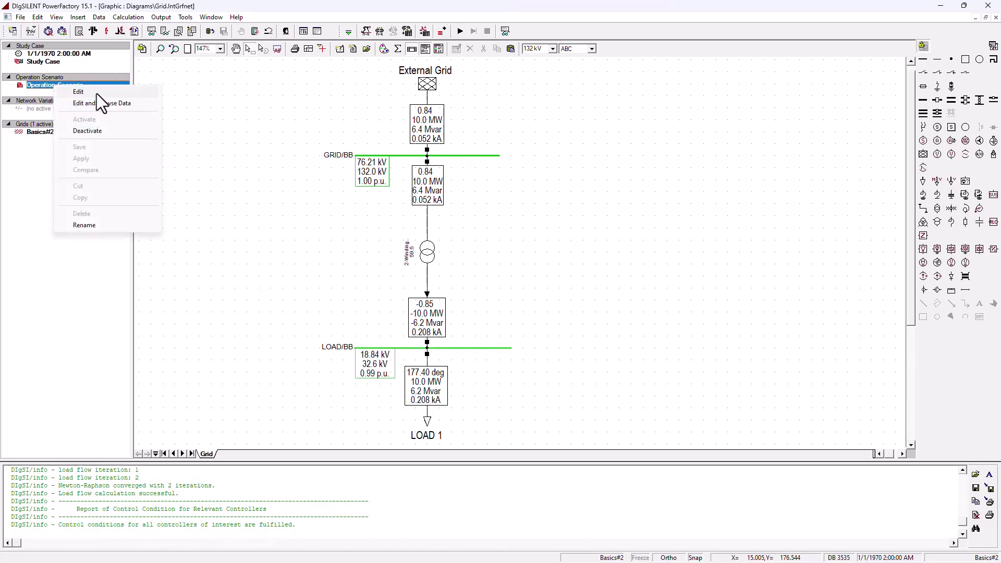
{"action": "left_click", "coordinate": [96, 92]}
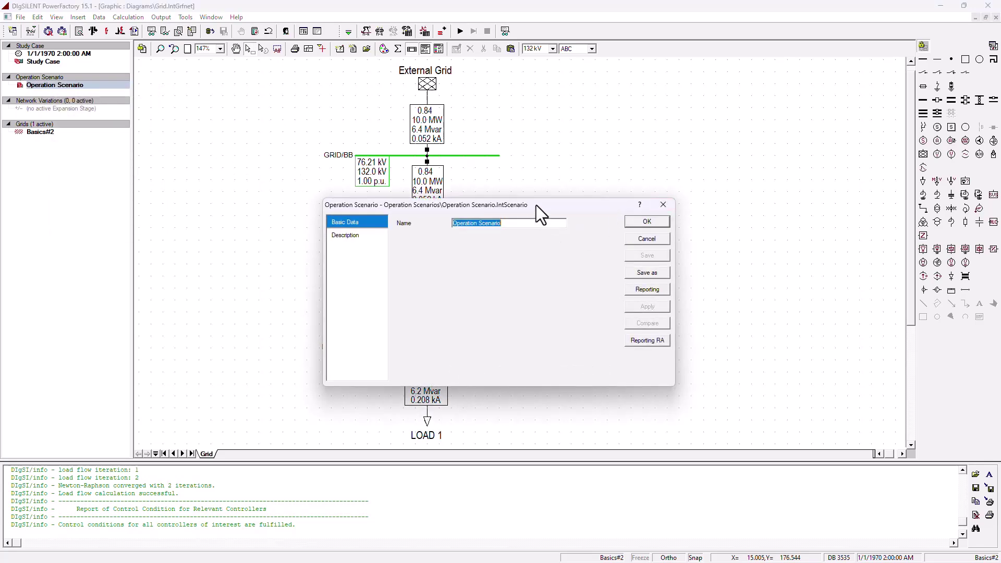
{"action": "left_click_drag", "start_coordinate": [536, 205], "coordinate": [730, 140]}
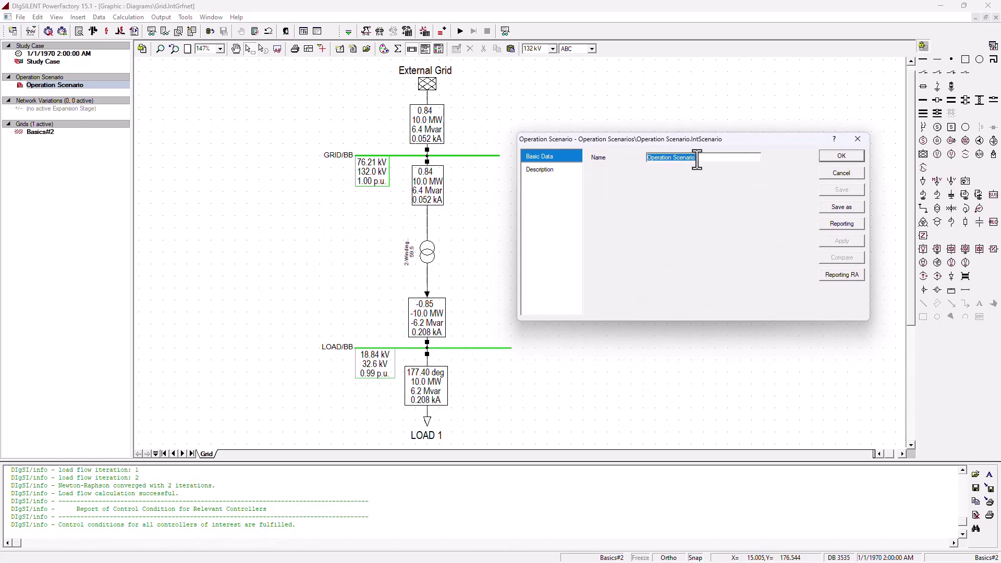
{"action": "left_click_drag", "start_coordinate": [686, 142], "coordinate": [592, 195]}
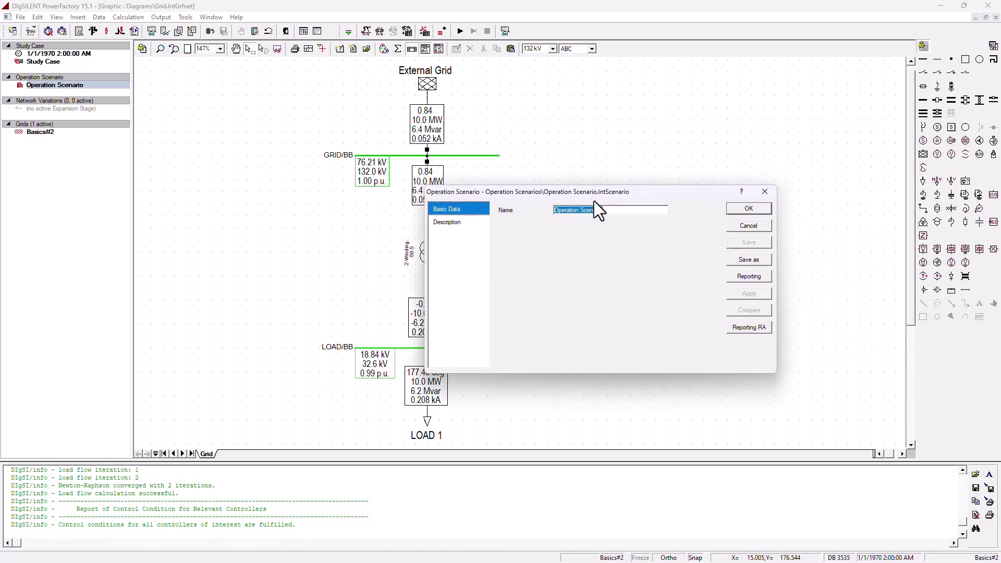
{"action": "type", "text": "GRID.1pu - LOAD.10MW"}
{"action": "left_click", "coordinate": [749, 208]}
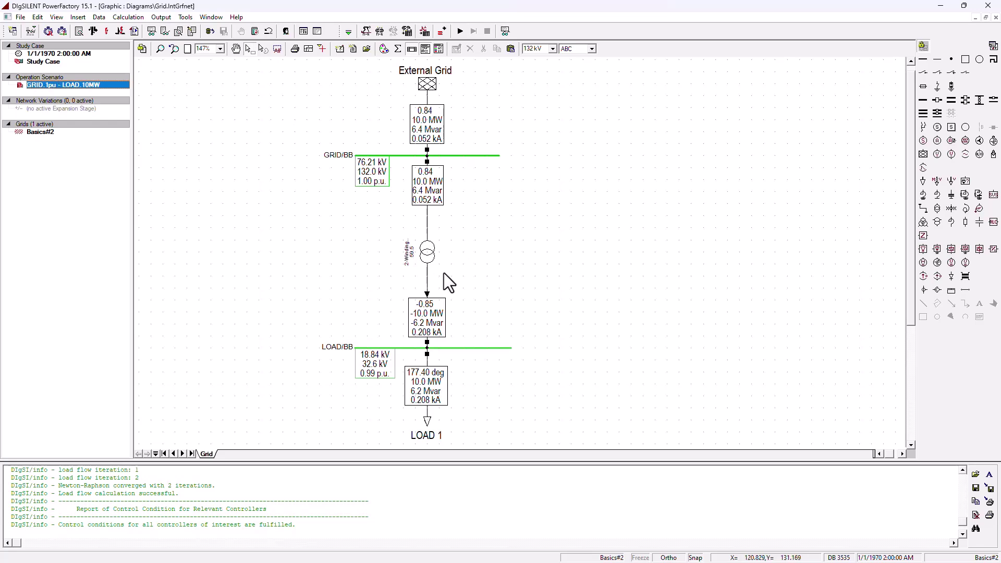
Create a new operation scenario and start naming it 'GRID.1pu - LOAD'
{"action": "right_click", "coordinate": [46, 77]}
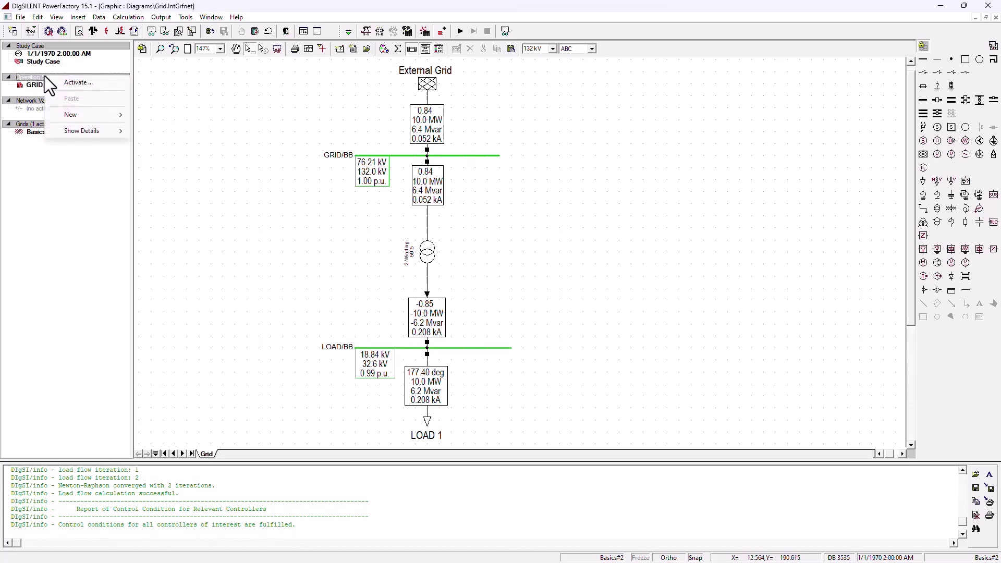
{"action": "mouse_move", "coordinate": [123, 114]}
{"action": "left_click", "coordinate": [185, 115]}
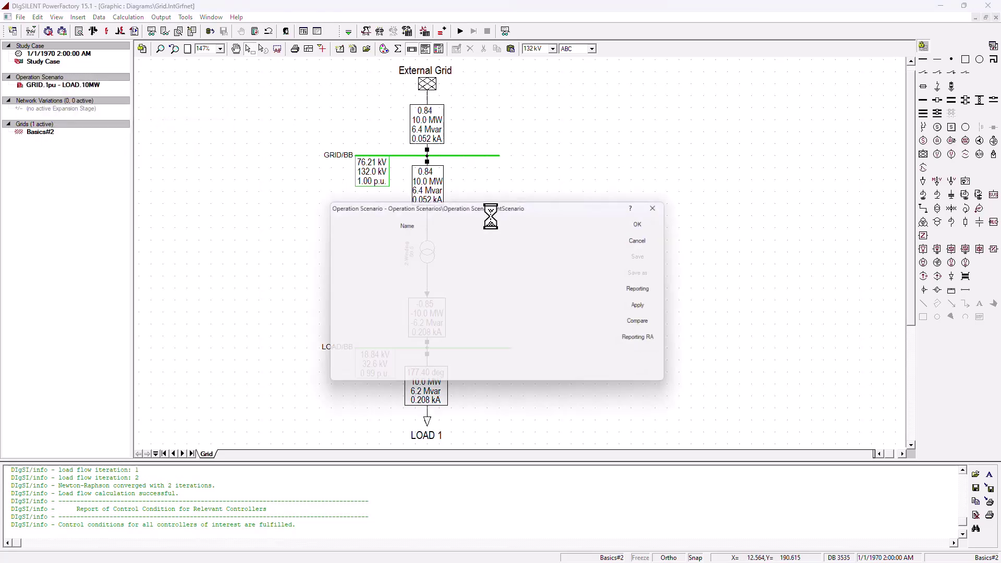
{"action": "left_click_drag", "start_coordinate": [551, 207], "coordinate": [762, 137]}
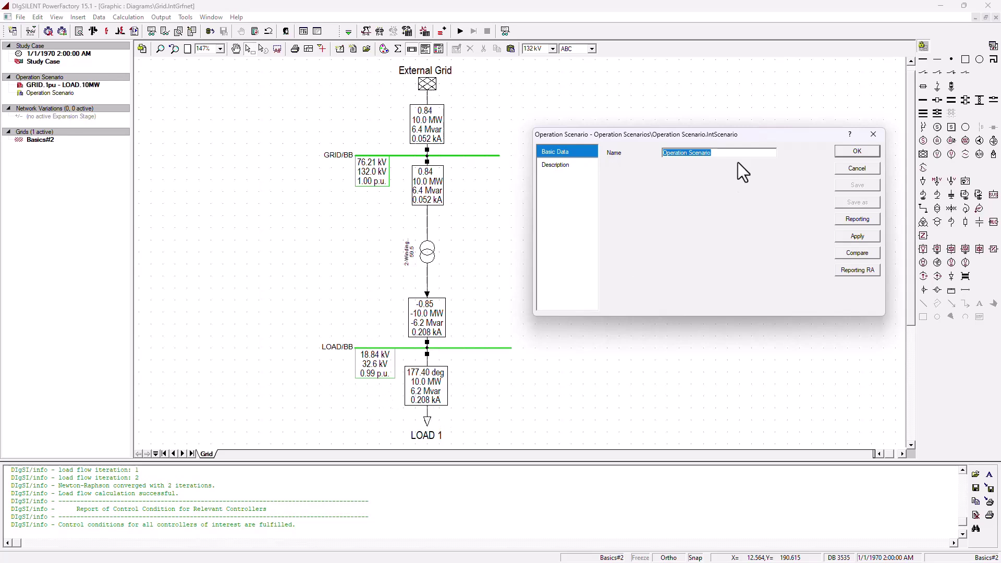
{"action": "type", "text": "GRID.1pu - LOAD.15MW - PF.0.8"}
{"action": "left_click", "coordinate": [851, 151]}
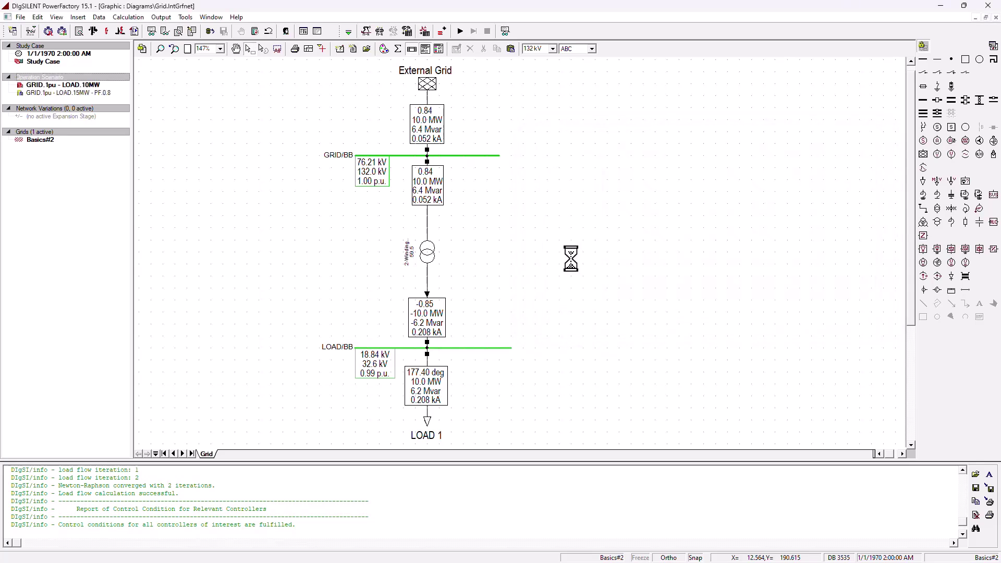
{"action": "left_click", "coordinate": [77, 94]}
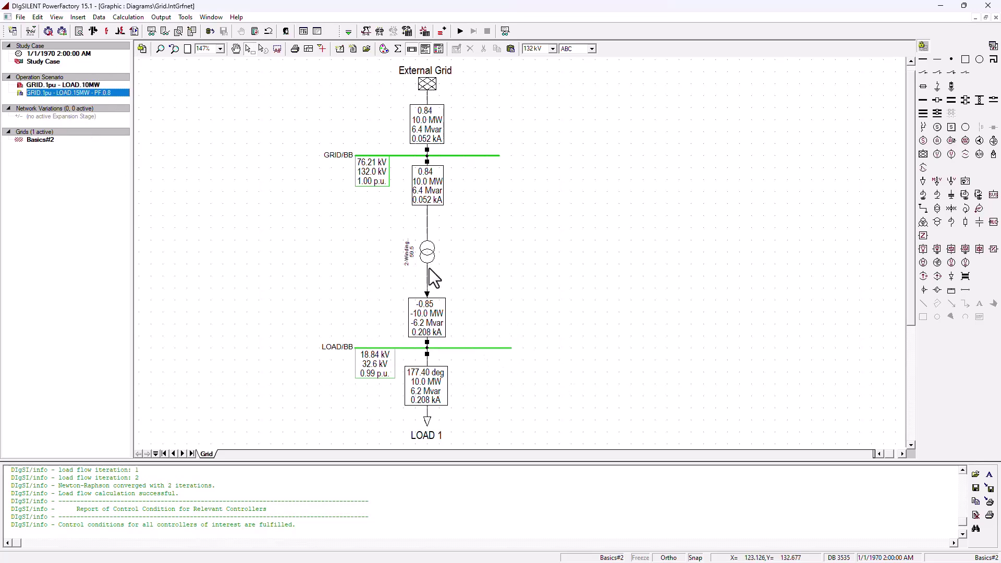
{"action": "left_click", "coordinate": [427, 251]}
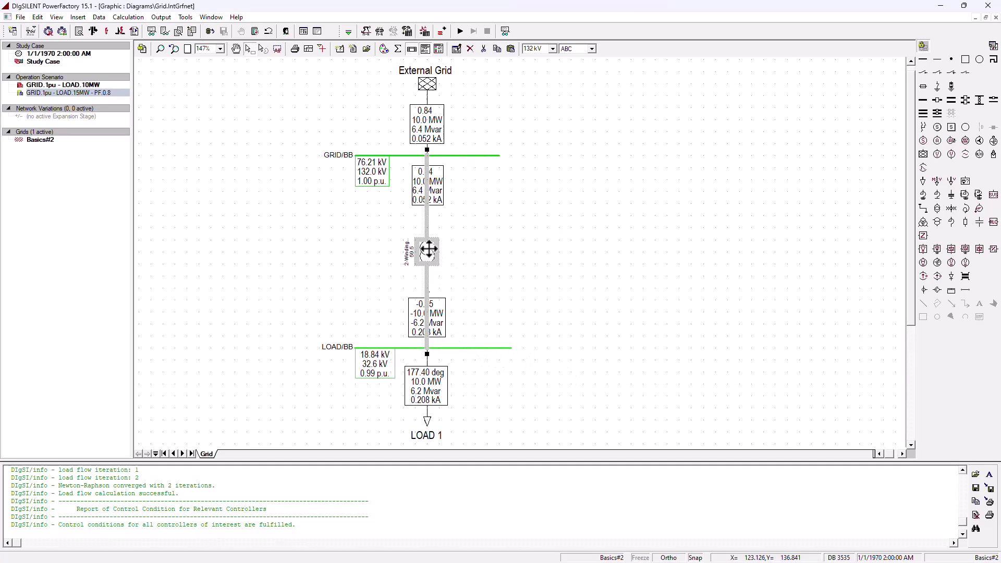
{"action": "double_click", "coordinate": [429, 250]}
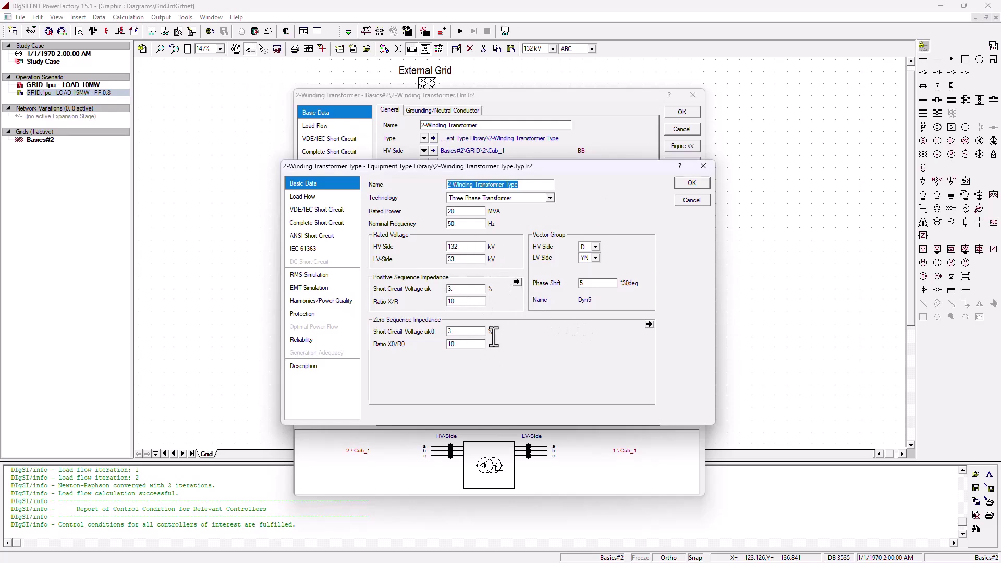
{"action": "double_click", "coordinate": [466, 211]}
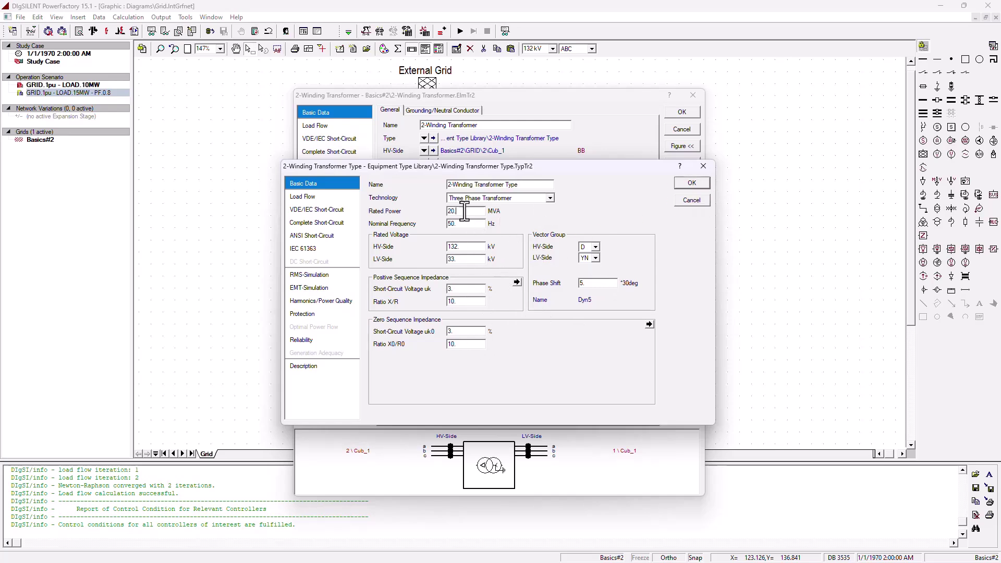
{"action": "left_click", "coordinate": [691, 183]}
{"action": "left_click", "coordinate": [686, 112]}
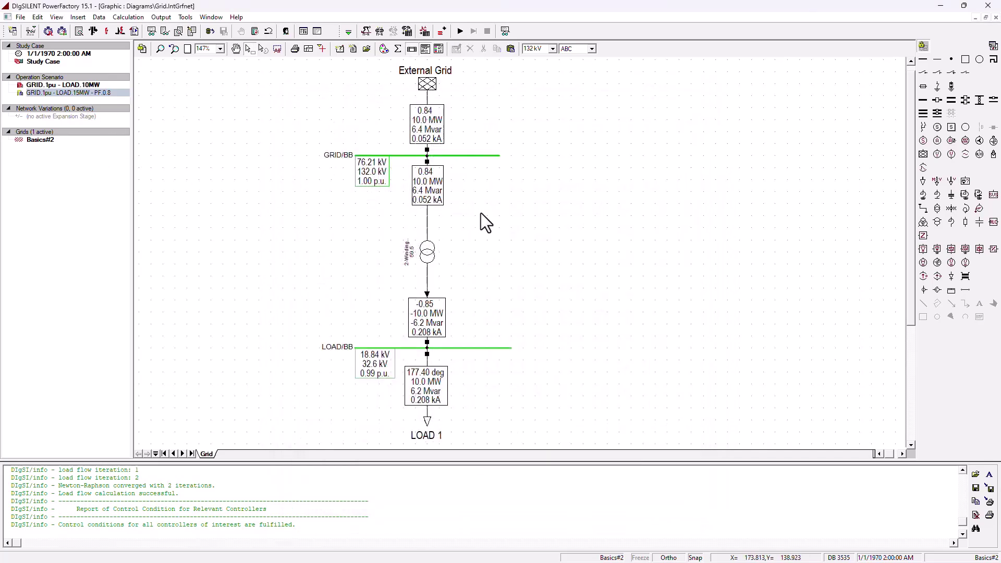
{"action": "right_click", "coordinate": [41, 77]}
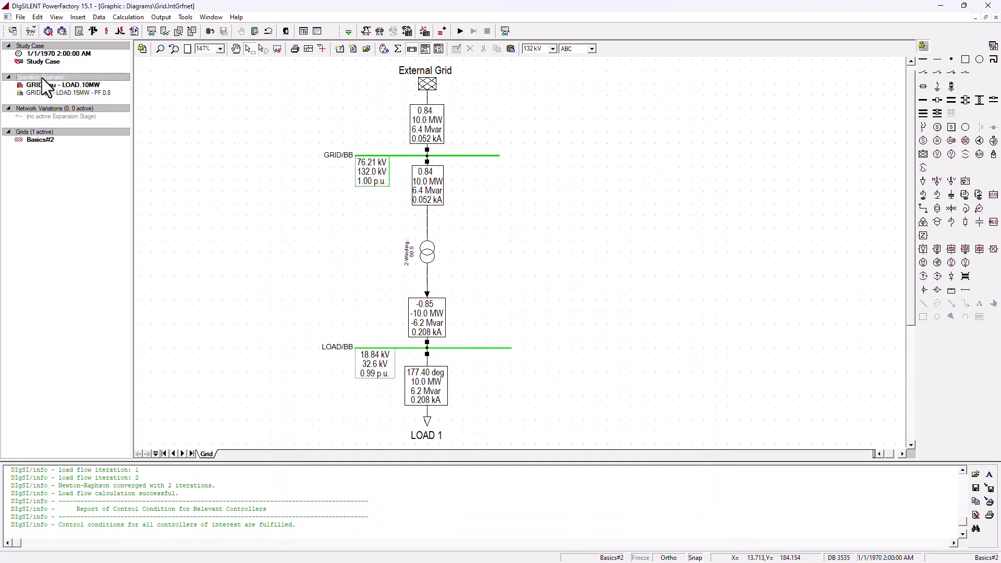
{"action": "key", "text": "Escape"}
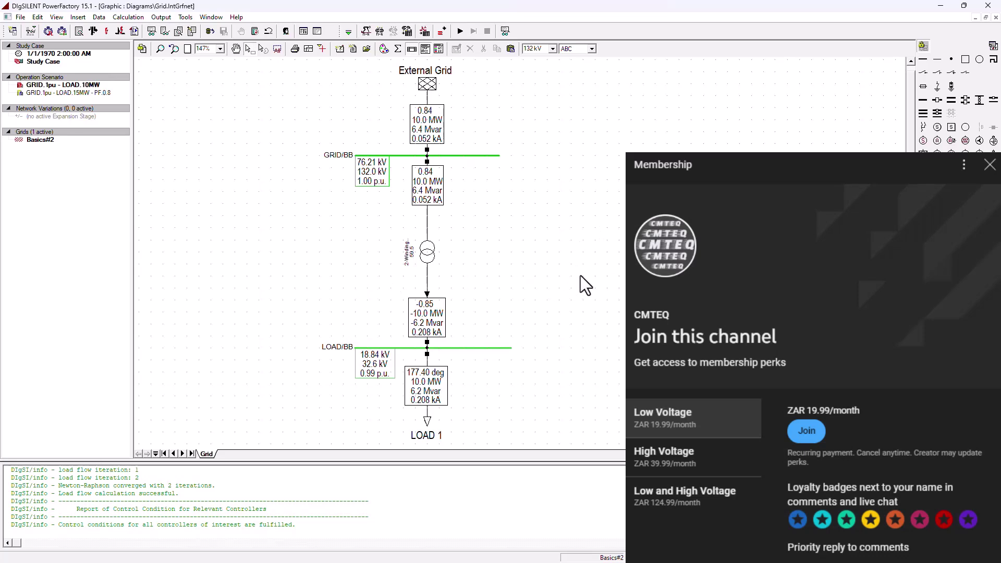
Create a third operation scenario and start naming it 'GRID.1.2pu - LOA'
{"action": "right_click", "coordinate": [38, 78]}
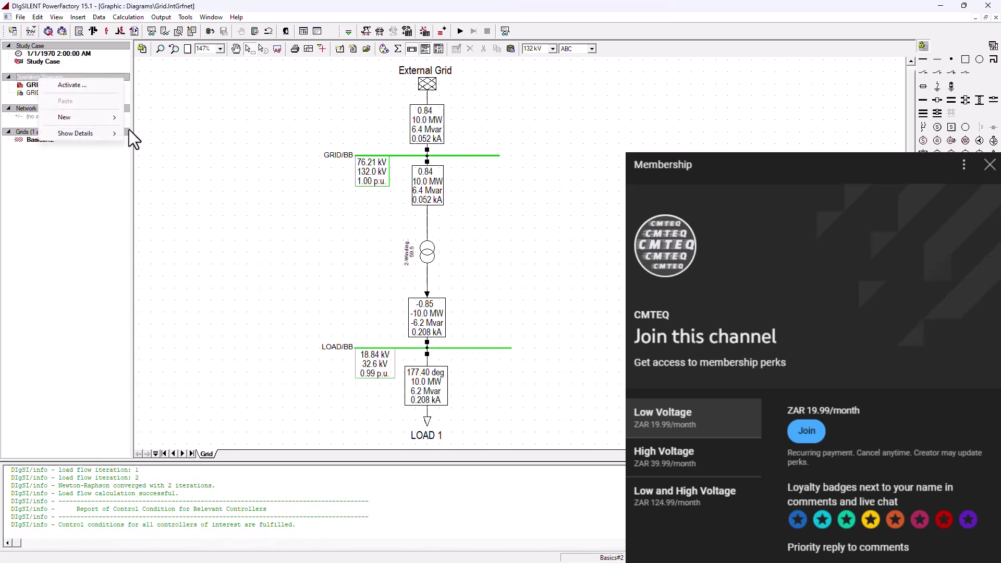
{"action": "mouse_move", "coordinate": [113, 117]}
{"action": "left_click", "coordinate": [192, 119]}
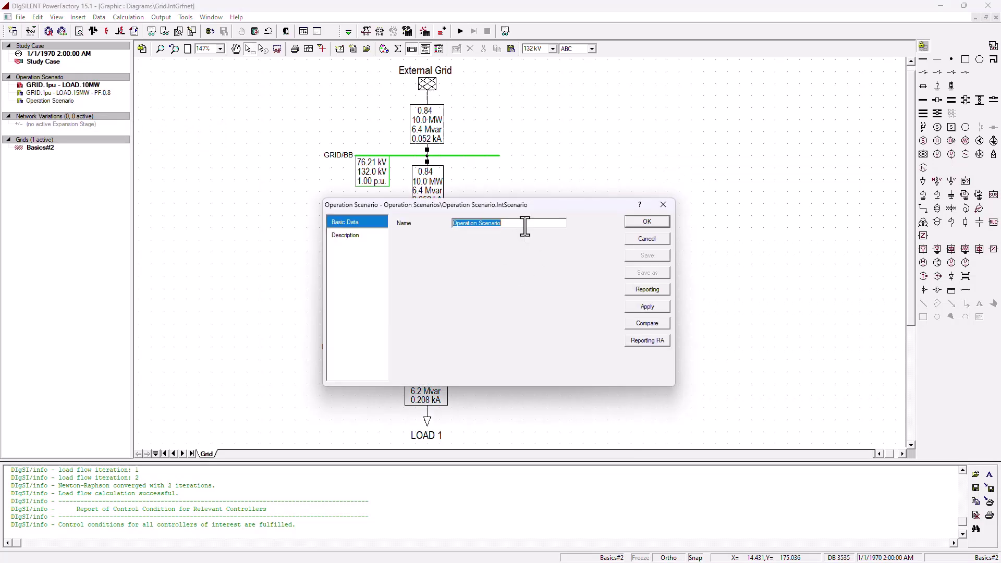
{"action": "left_click_drag", "start_coordinate": [535, 211], "coordinate": [706, 127]}
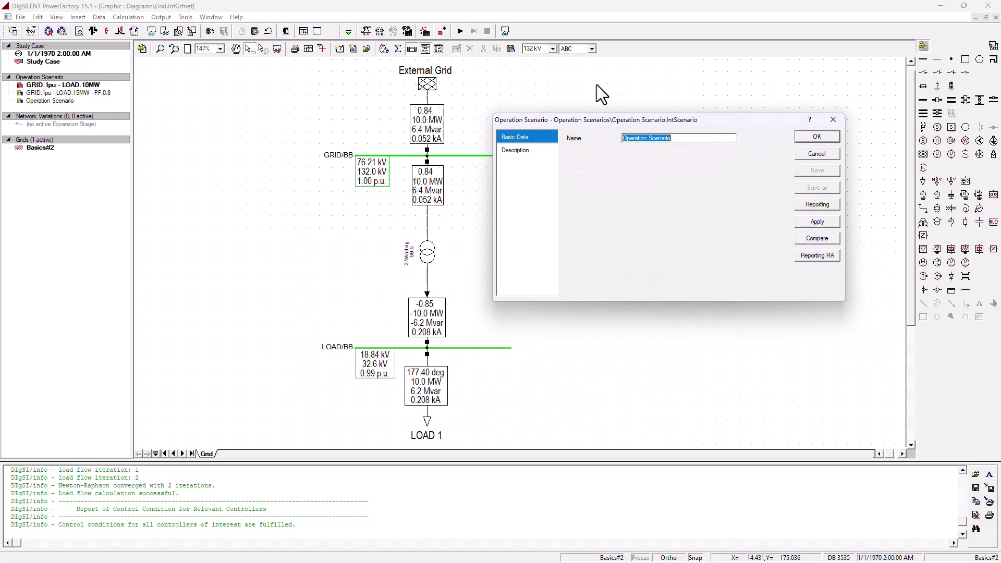
{"action": "type", "text": "GRID.1.2pu - LOAD.5MW - PF.0.95"}
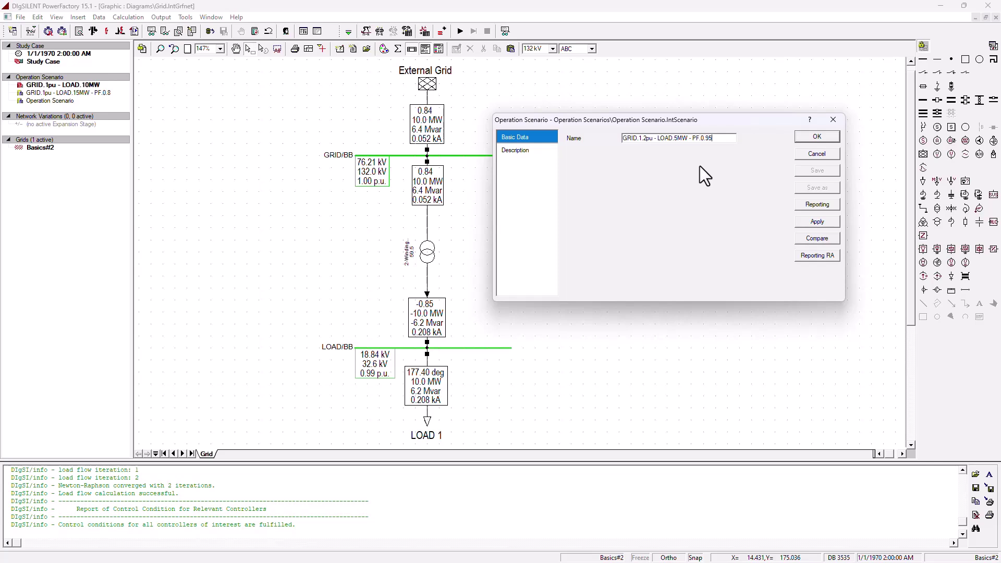
Confirm the GRID.1.2pu - LOAD.5MW - PF.0.95 scenario and browse the three scenarios
{"action": "left_click", "coordinate": [816, 137]}
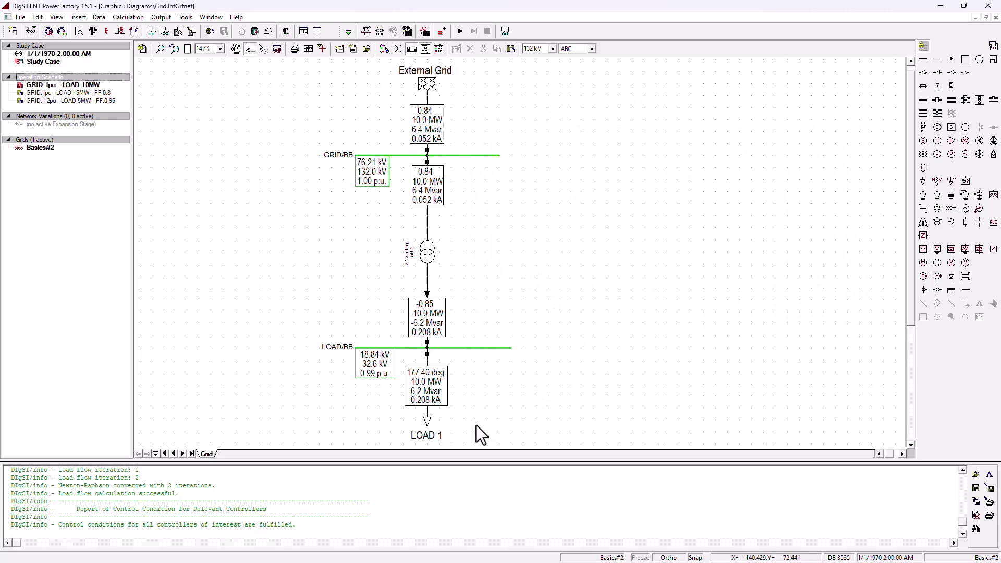
{"action": "left_click", "coordinate": [73, 84]}
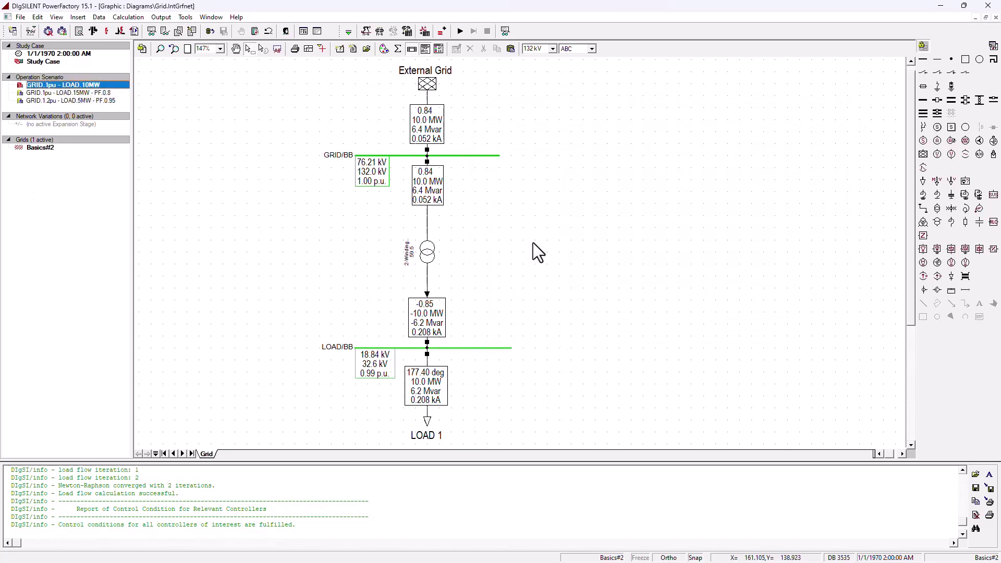
{"action": "left_click", "coordinate": [243, 191]}
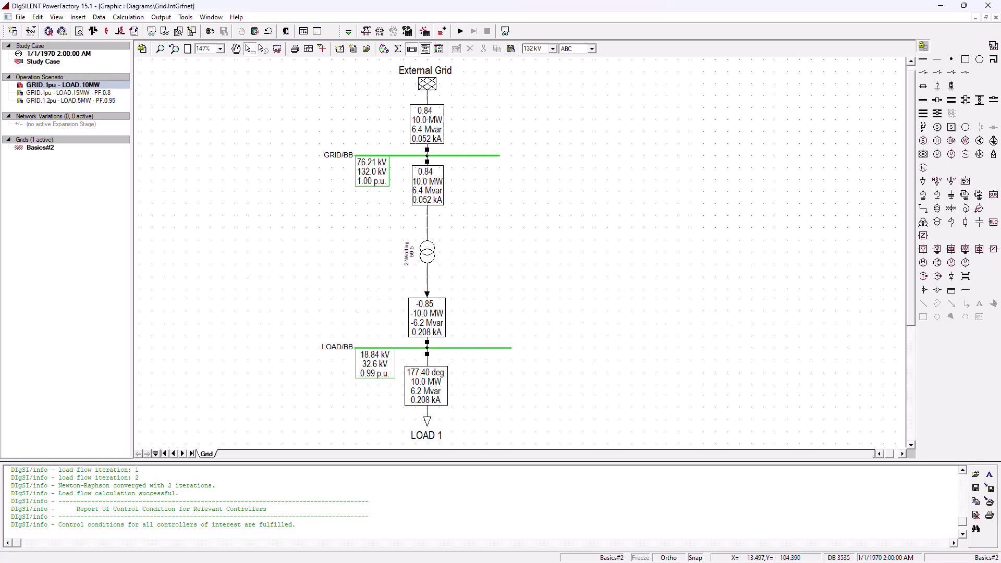
{"action": "left_click", "coordinate": [70, 100]}
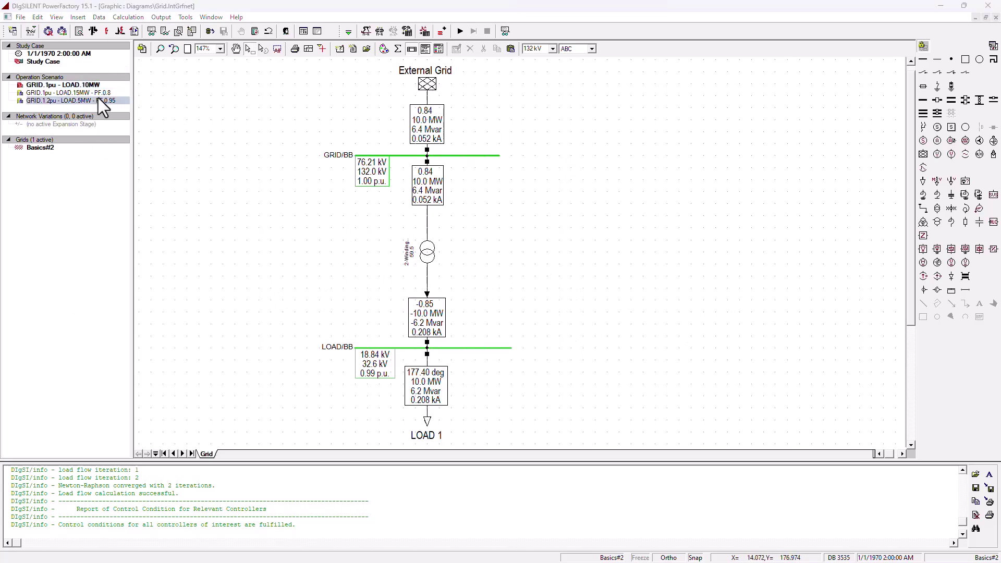
{"action": "left_click", "coordinate": [67, 84]}
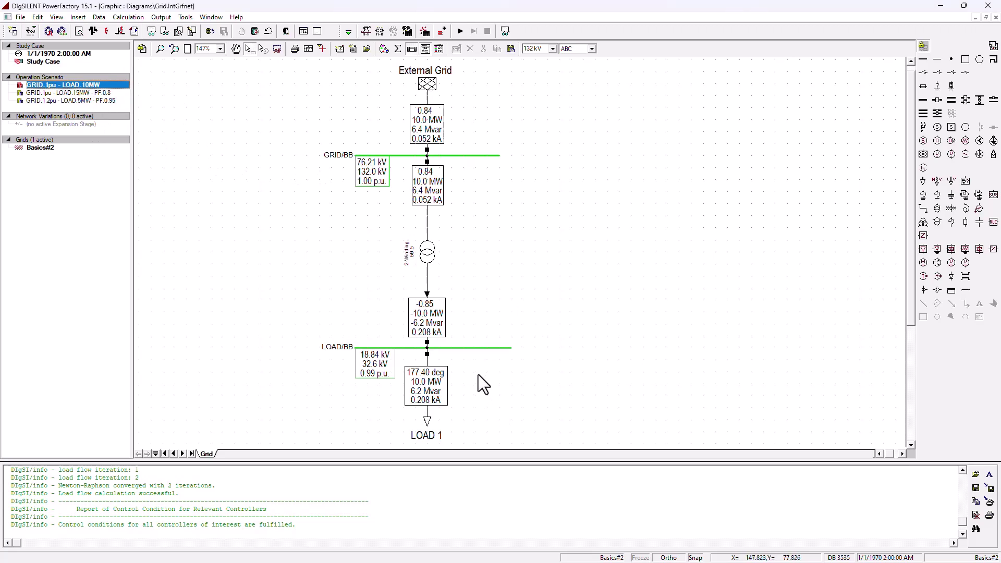
{"action": "left_click", "coordinate": [93, 92]}
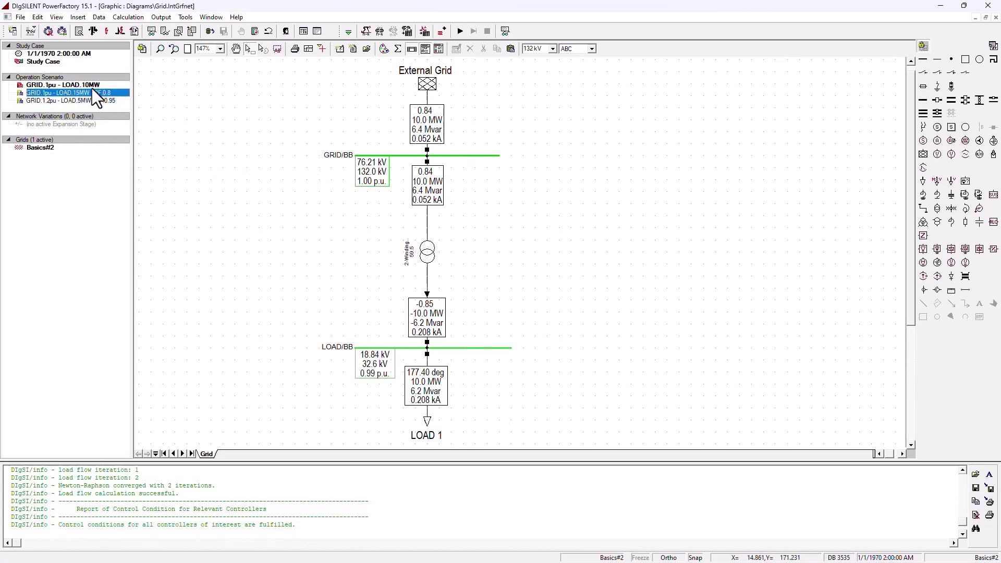
{"action": "left_click", "coordinate": [76, 100]}
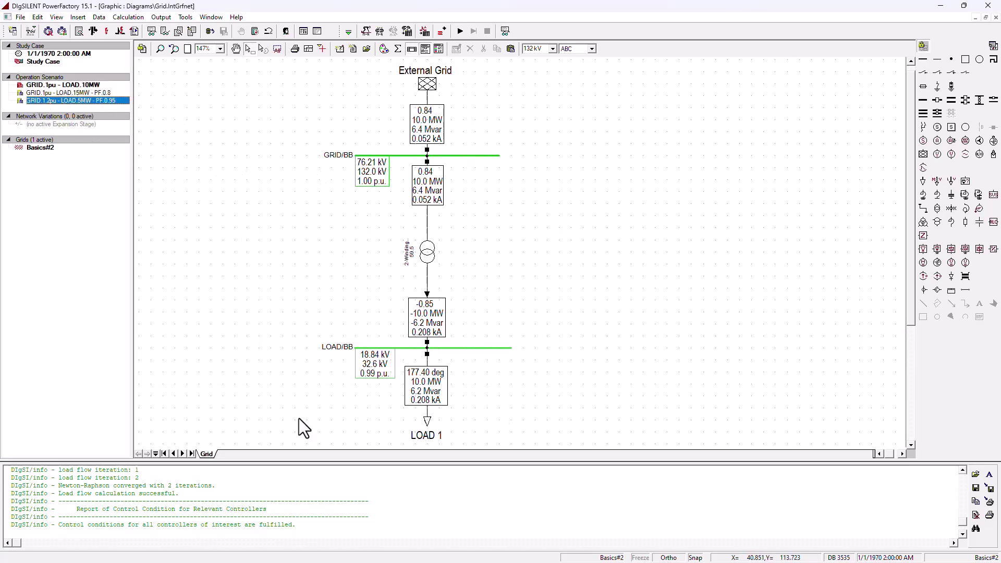
{"action": "left_click", "coordinate": [66, 85]}
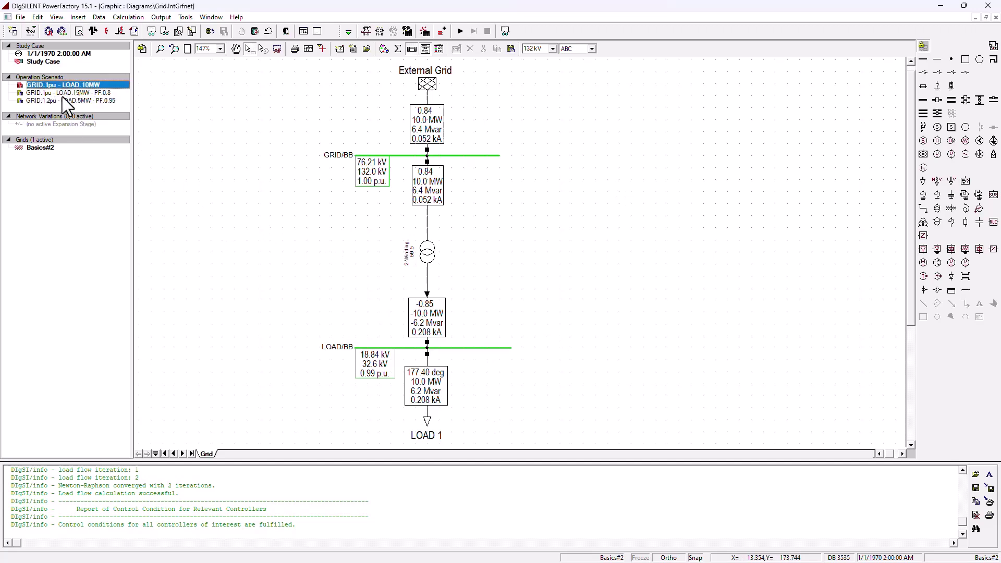
Activate the GRID.1pu - LOAD.15MW - PF.0.8 scenario and widen the project tree
{"action": "right_click", "coordinate": [63, 92]}
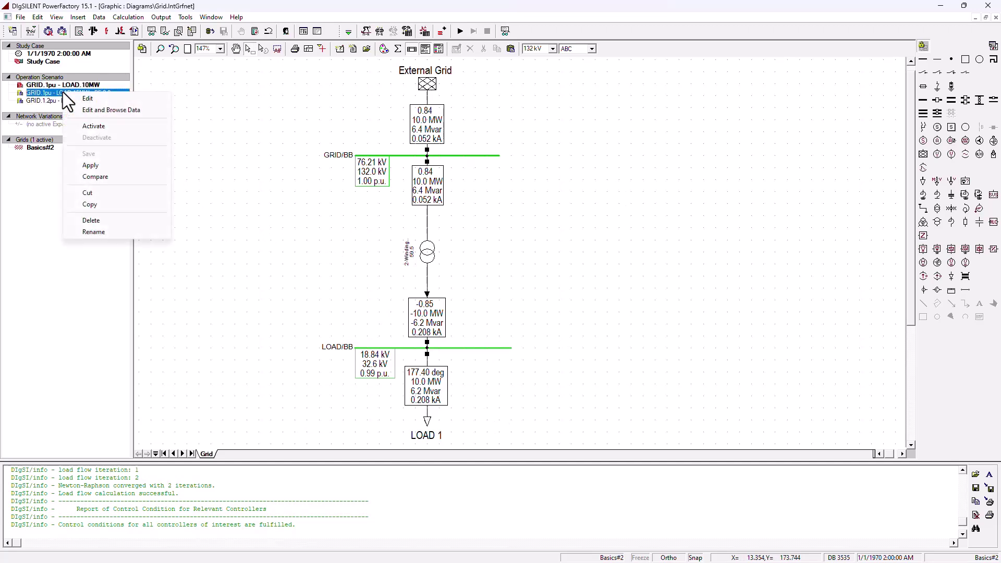
{"action": "left_click", "coordinate": [108, 127]}
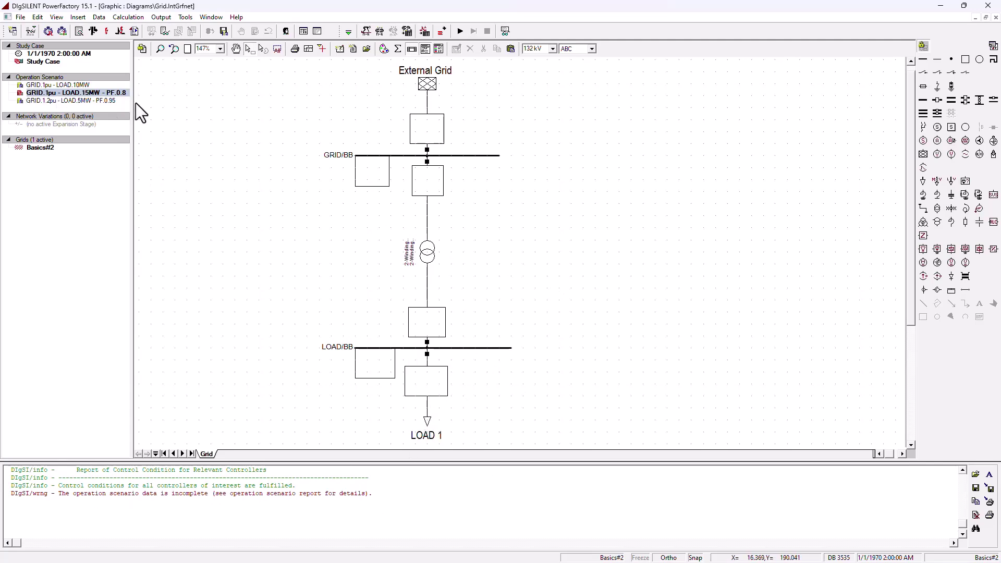
{"action": "left_click_drag", "start_coordinate": [134, 107], "coordinate": [162, 99]}
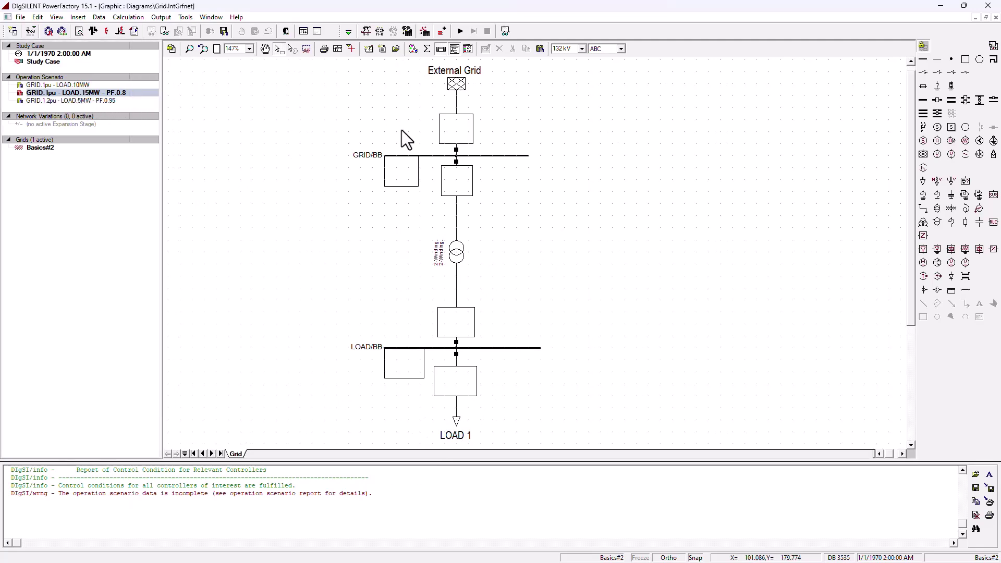
{"action": "left_click", "coordinate": [93, 93]}
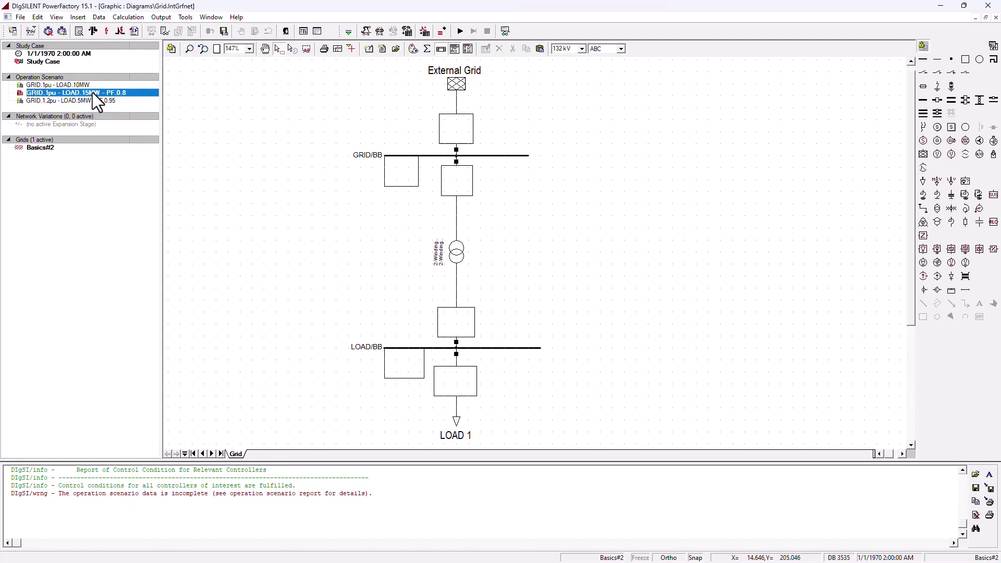
Set LOAD 1 to 15 MW active power with a 0.8 power factor
{"action": "double_click", "coordinate": [457, 424]}
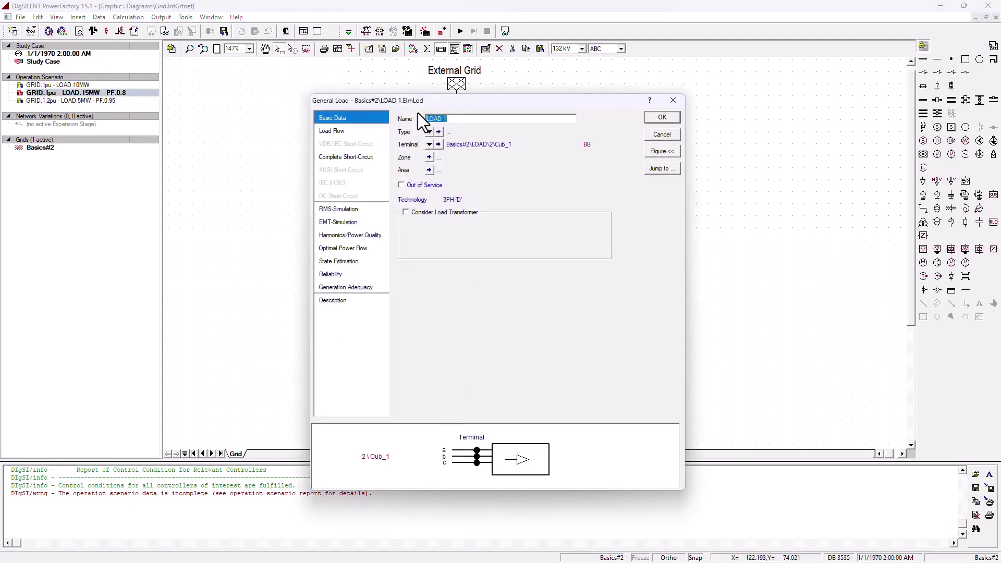
{"action": "left_click", "coordinate": [337, 132]}
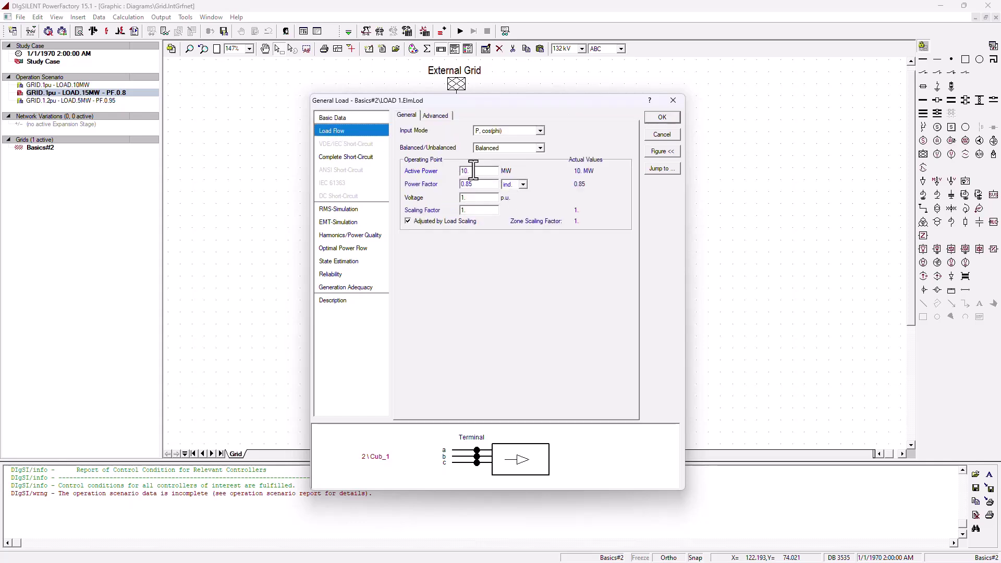
{"action": "type", "text": "15"}
{"action": "left_click", "coordinate": [485, 184]}
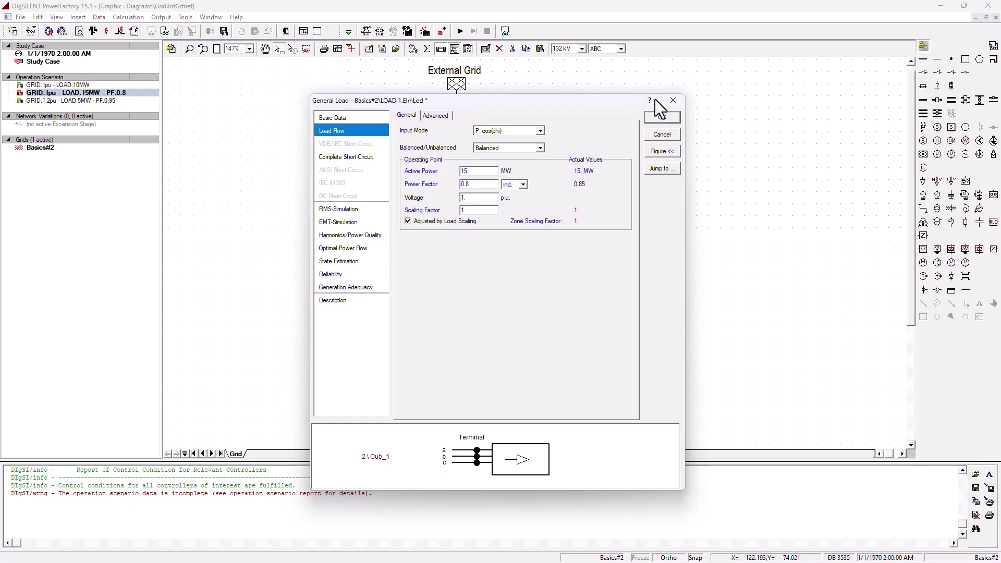
{"action": "left_click", "coordinate": [667, 119]}
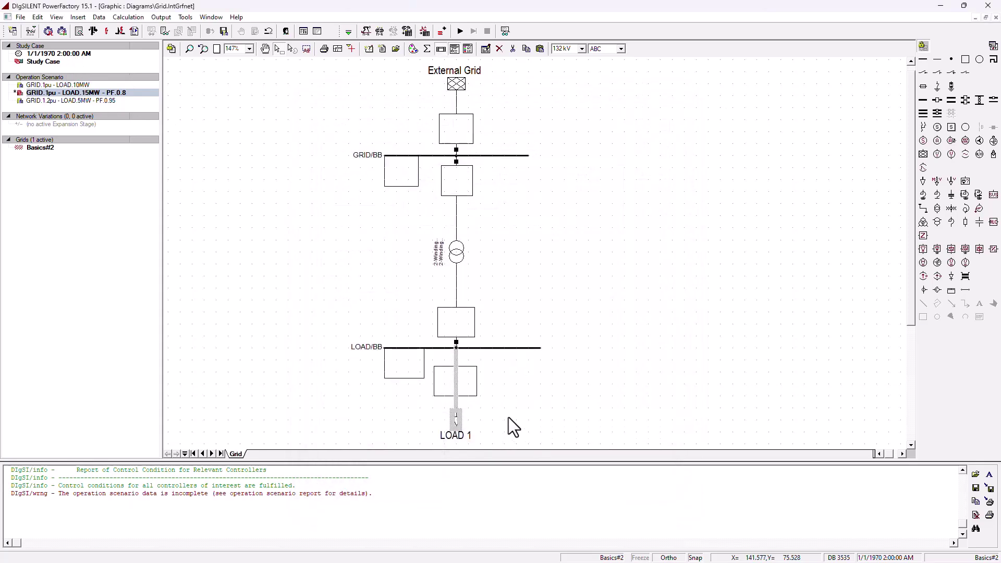
Activate the GRID.1.2pu - LOAD.5MW - PF.0.95 scenario, saving the 15MW scenario's changes
{"action": "right_click", "coordinate": [59, 101]}
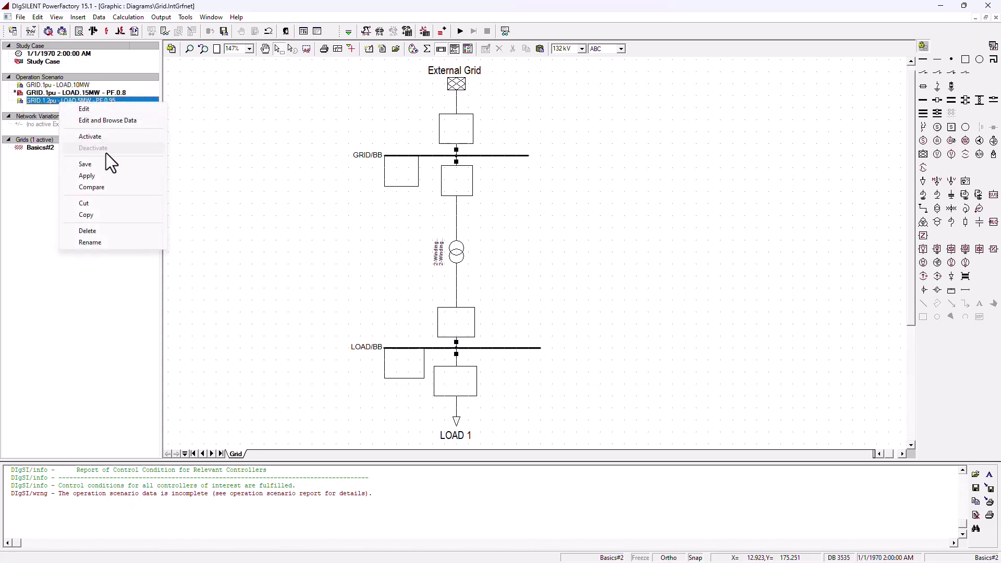
{"action": "left_click", "coordinate": [120, 136]}
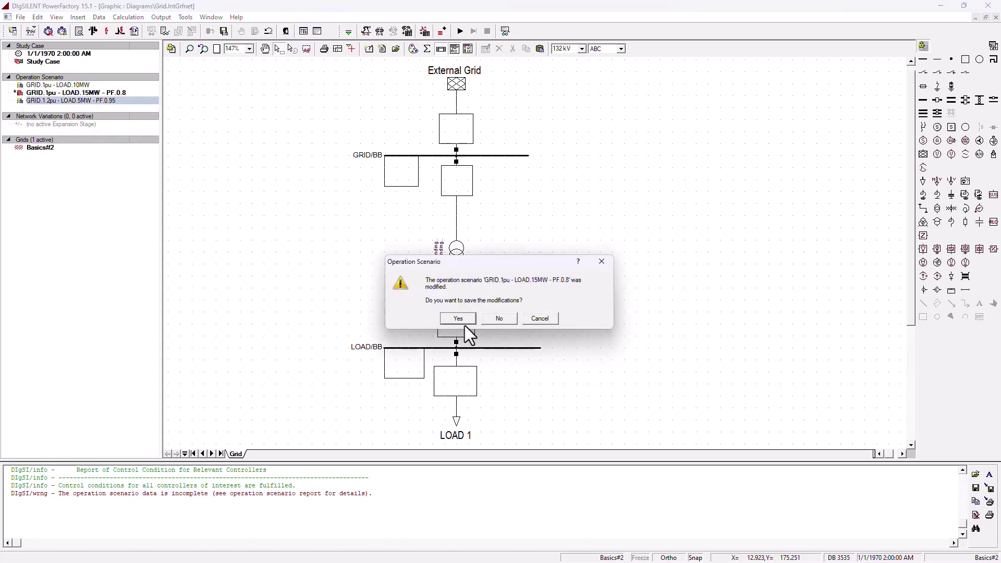
{"action": "left_click", "coordinate": [463, 319]}
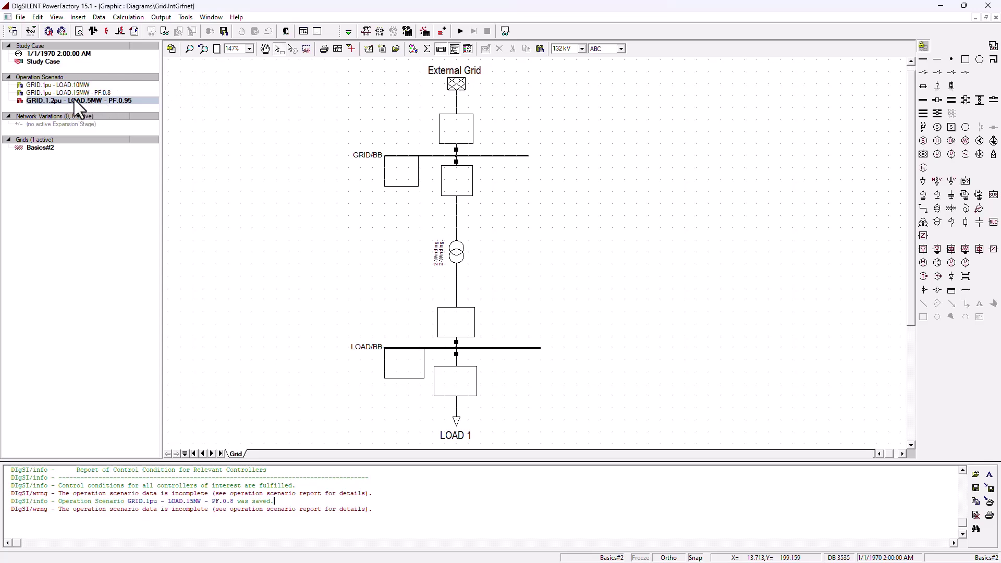
Update the External Grid's load-flow voltage setpoint
{"action": "left_click", "coordinate": [463, 95]}
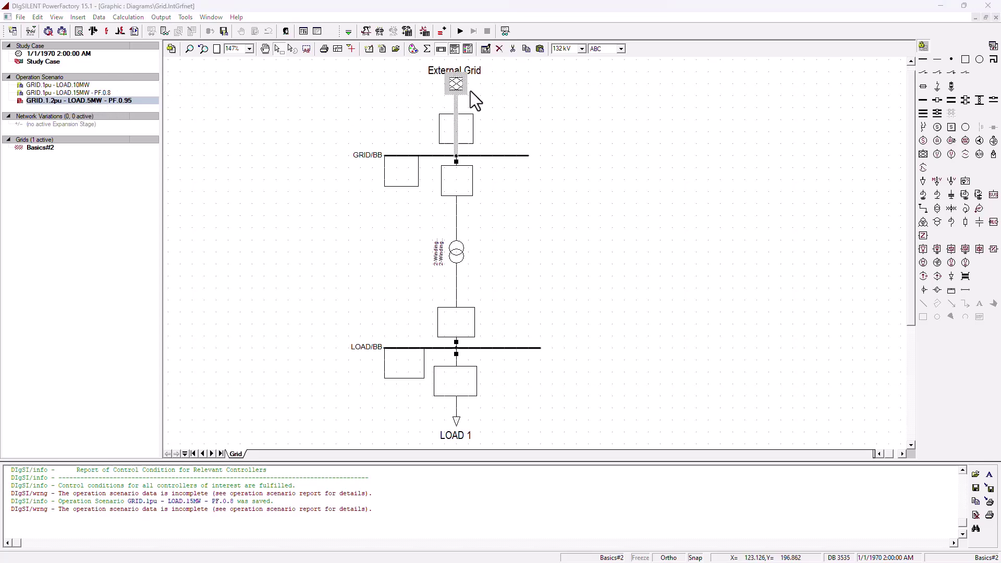
{"action": "double_click", "coordinate": [470, 93]}
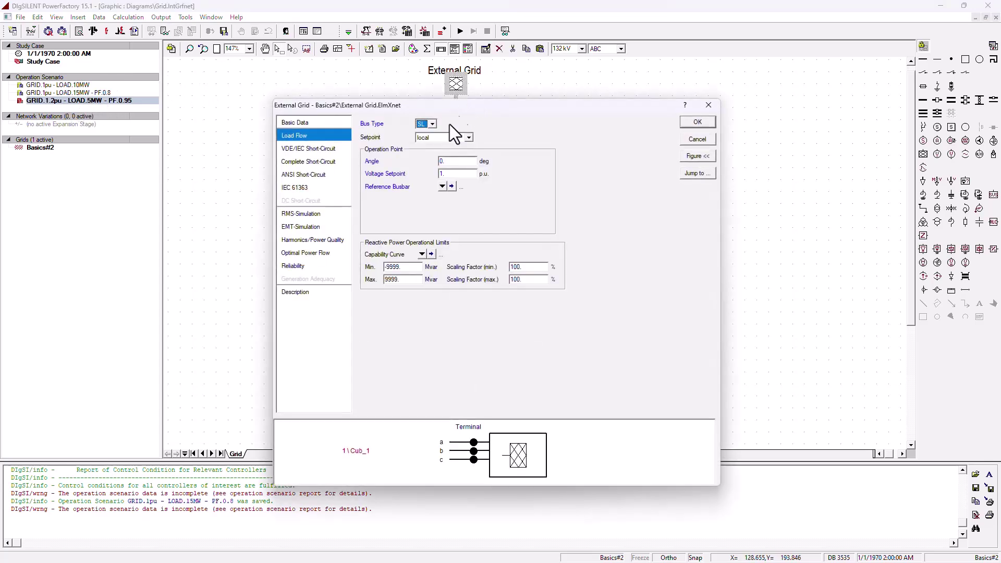
{"action": "left_click", "coordinate": [450, 174]}
{"action": "left_click", "coordinate": [699, 122]}
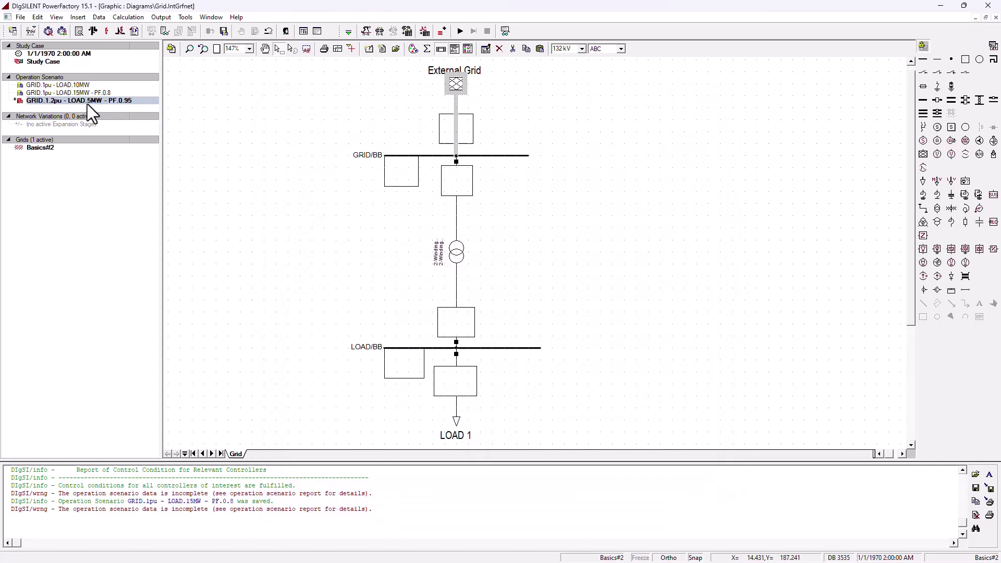
Set LOAD 1 to 5 MW at a 0.95 capacitive power factor
{"action": "left_click", "coordinate": [457, 425]}
{"action": "double_click", "coordinate": [457, 425]}
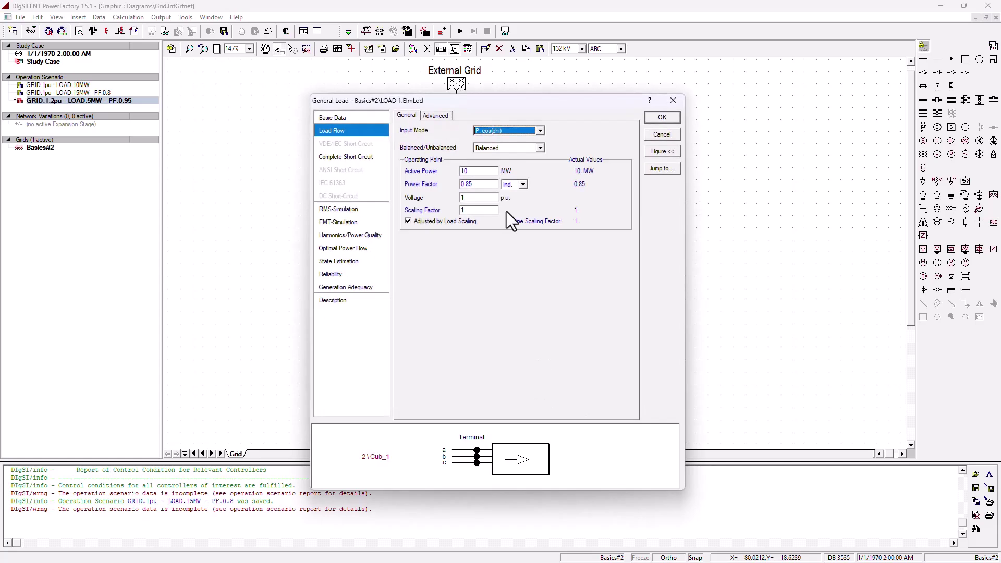
{"action": "double_click", "coordinate": [476, 172]}
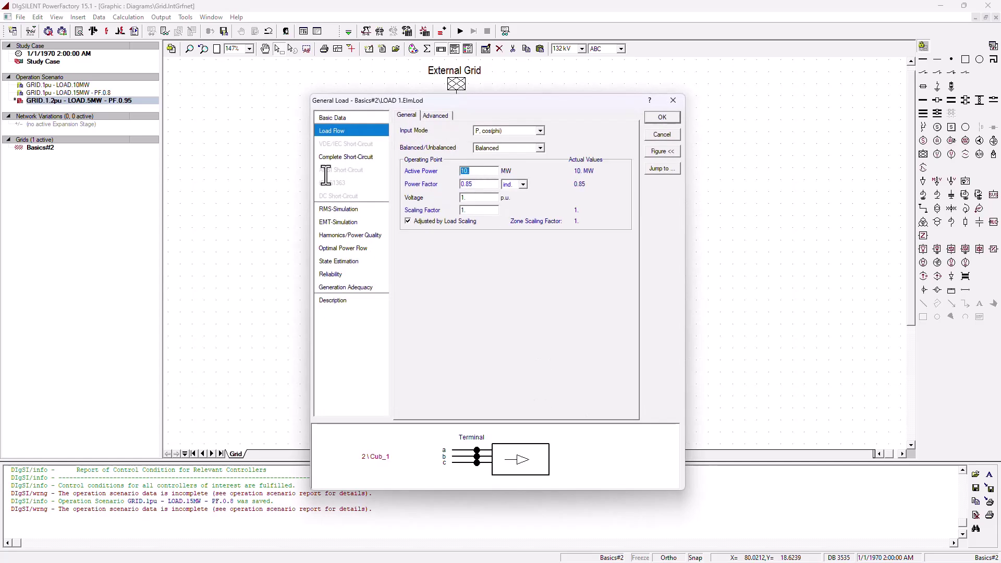
{"action": "type", "text": "5"}
{"action": "left_click_drag", "start_coordinate": [463, 184], "coordinate": [472, 183]}
{"action": "type", "text": "95"}
{"action": "left_click", "coordinate": [516, 201]}
{"action": "left_click", "coordinate": [661, 118]}
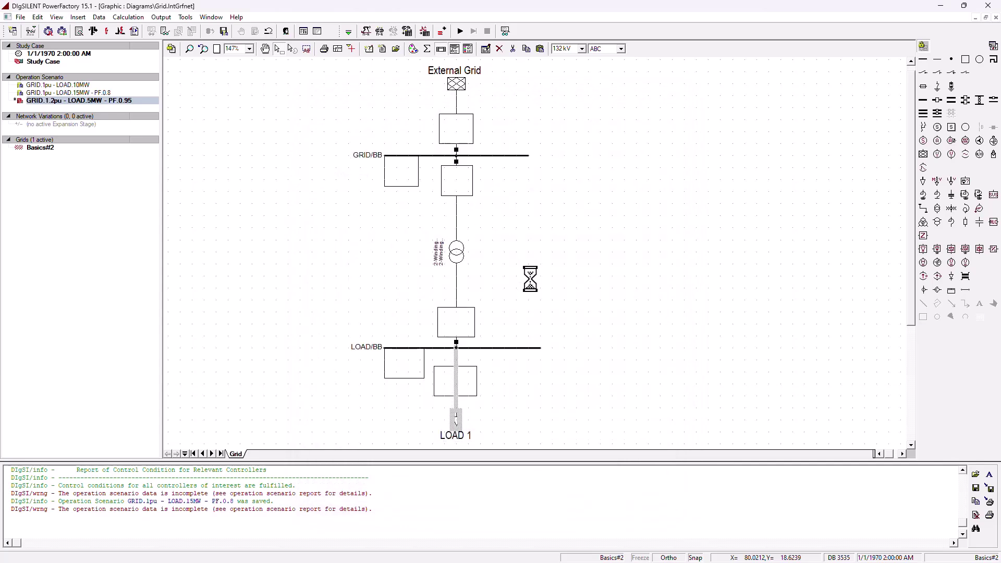
{"action": "left_click", "coordinate": [650, 336]}
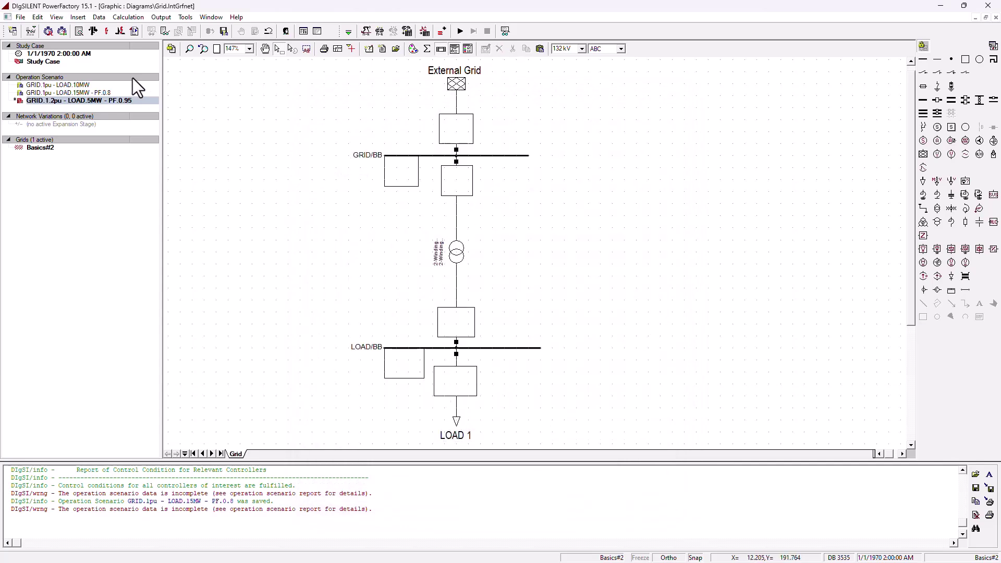
Save the GRID.1.2pu - LOAD.5MW - PF.0.95 operation scenario
{"action": "right_click", "coordinate": [79, 100]}
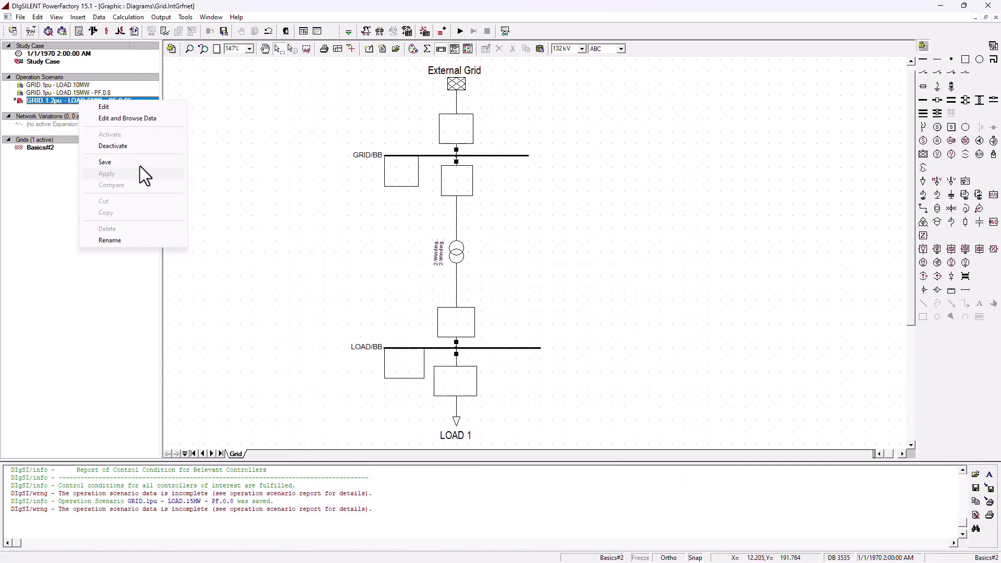
{"action": "left_click", "coordinate": [140, 162]}
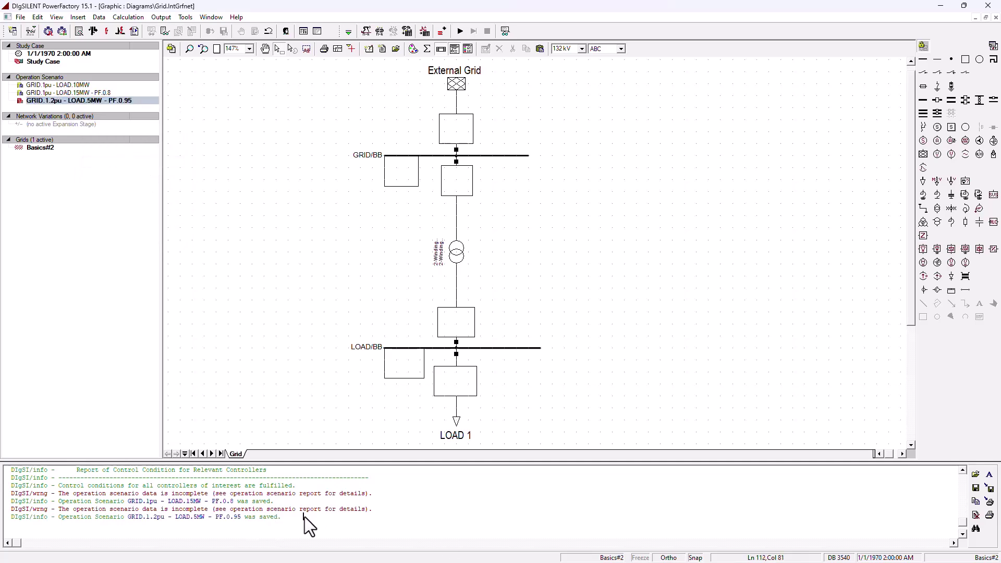
{"action": "left_click", "coordinate": [82, 93]}
{"action": "left_click", "coordinate": [79, 85]}
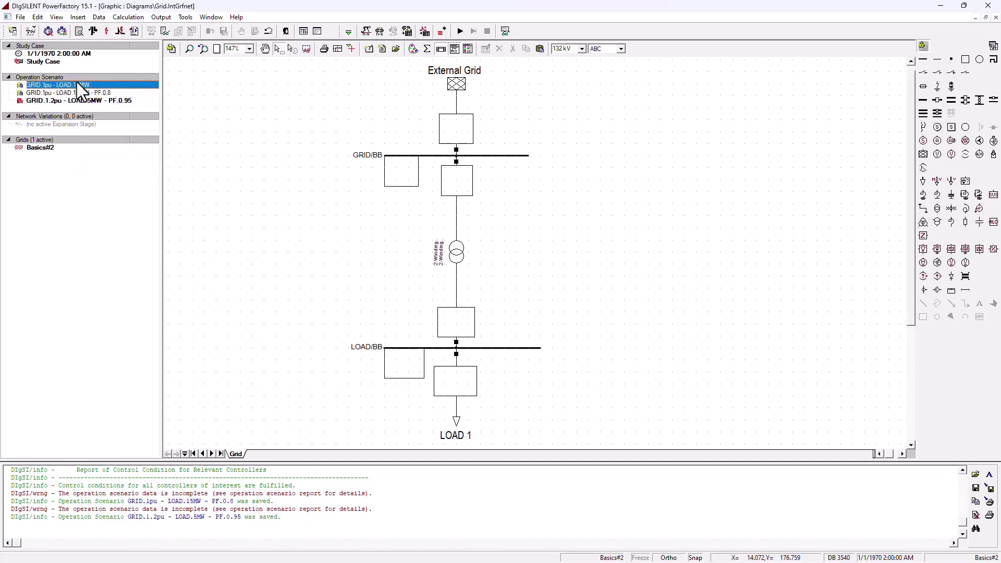
{"action": "left_click", "coordinate": [80, 101]}
{"action": "left_click", "coordinate": [615, 213]}
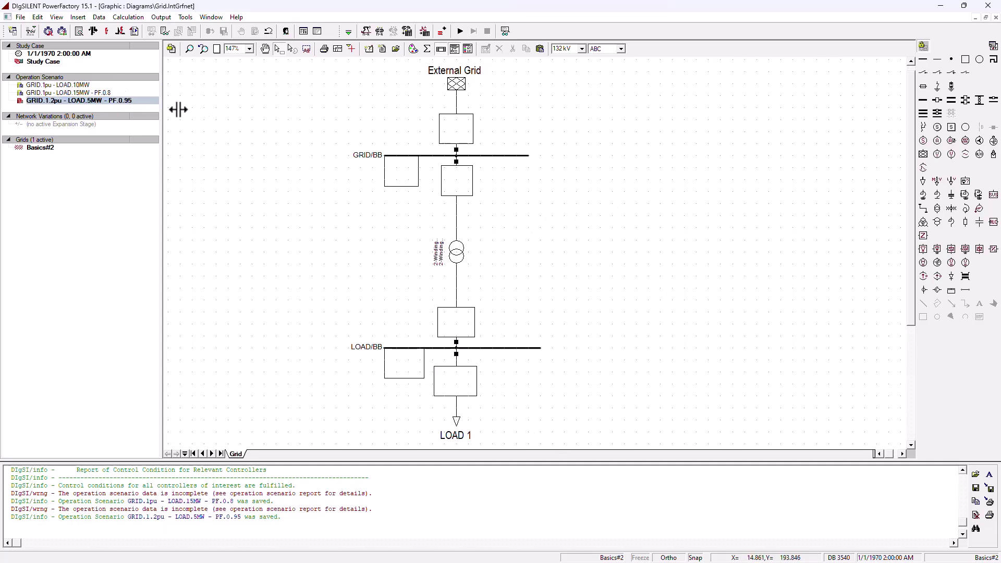
{"action": "left_click", "coordinate": [46, 102]}
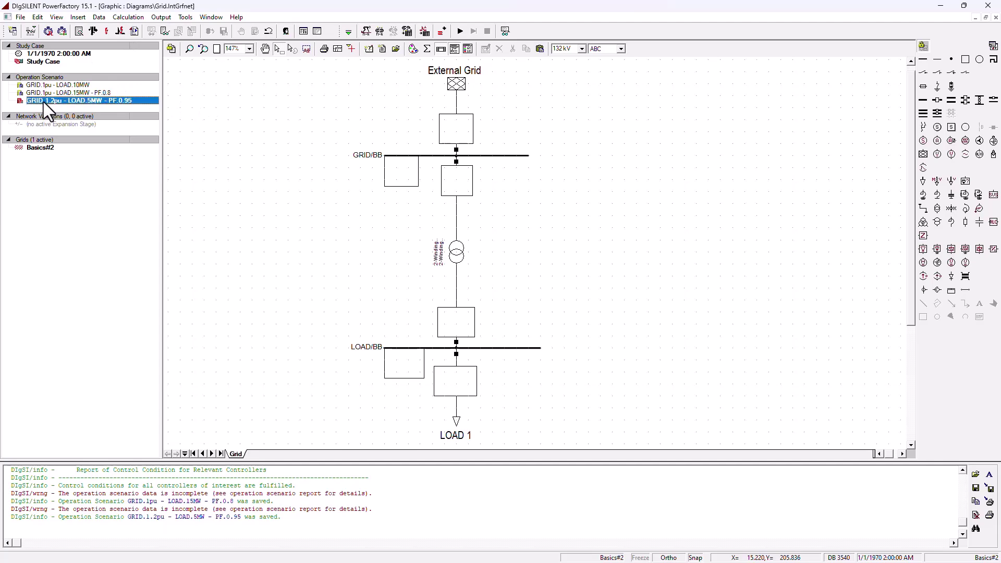
Run the load flow and inspect the LOAD/BB busbar at 1.20 p.u
{"action": "left_click", "coordinate": [94, 31]}
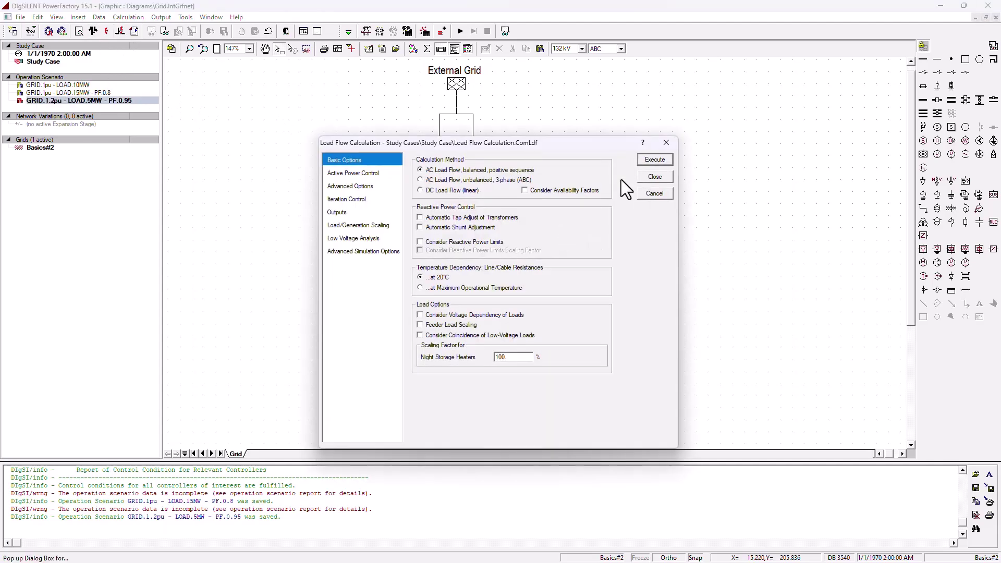
{"action": "left_click", "coordinate": [661, 162]}
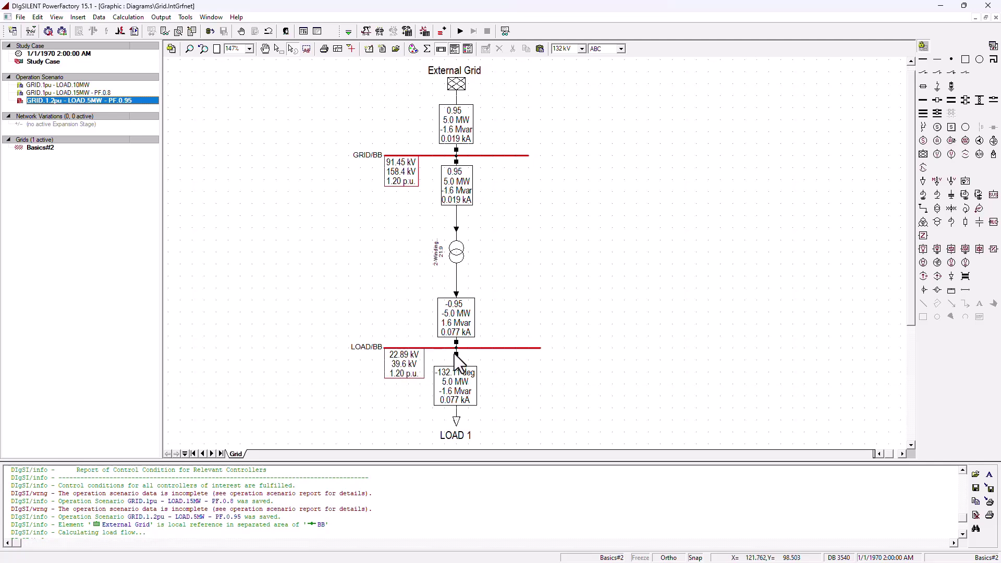
{"action": "left_click", "coordinate": [488, 347]}
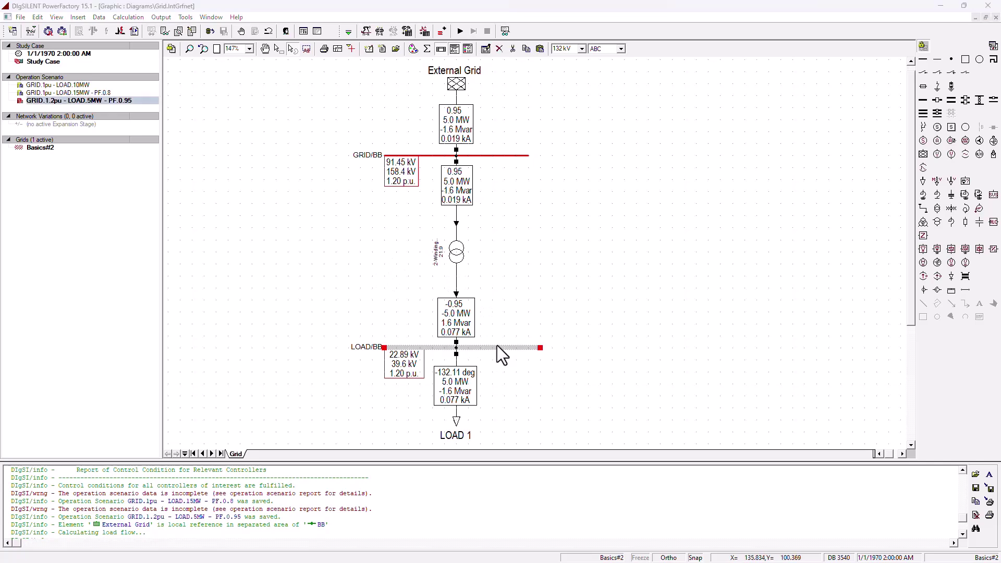
{"action": "double_click", "coordinate": [496, 346]}
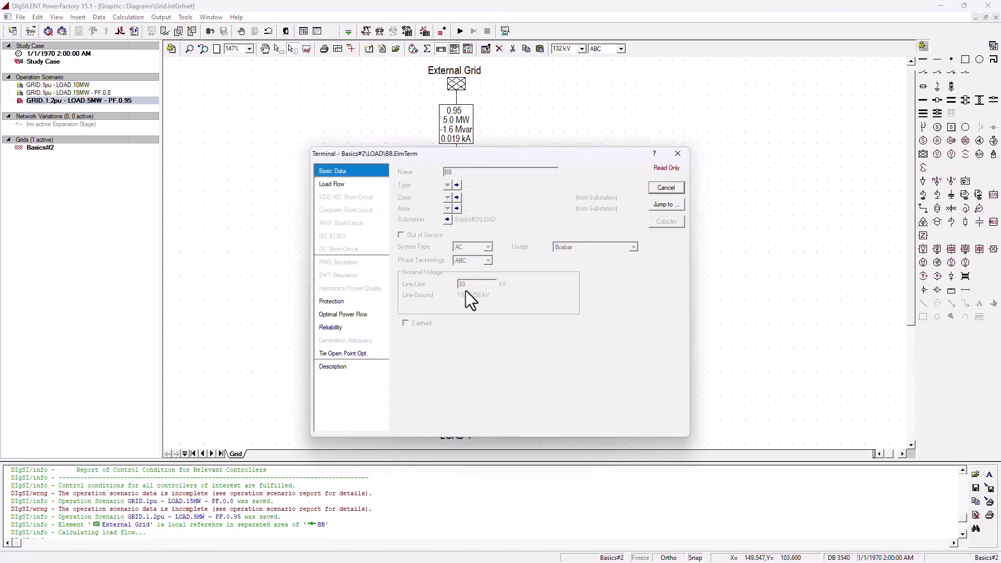
{"action": "left_click", "coordinate": [671, 190]}
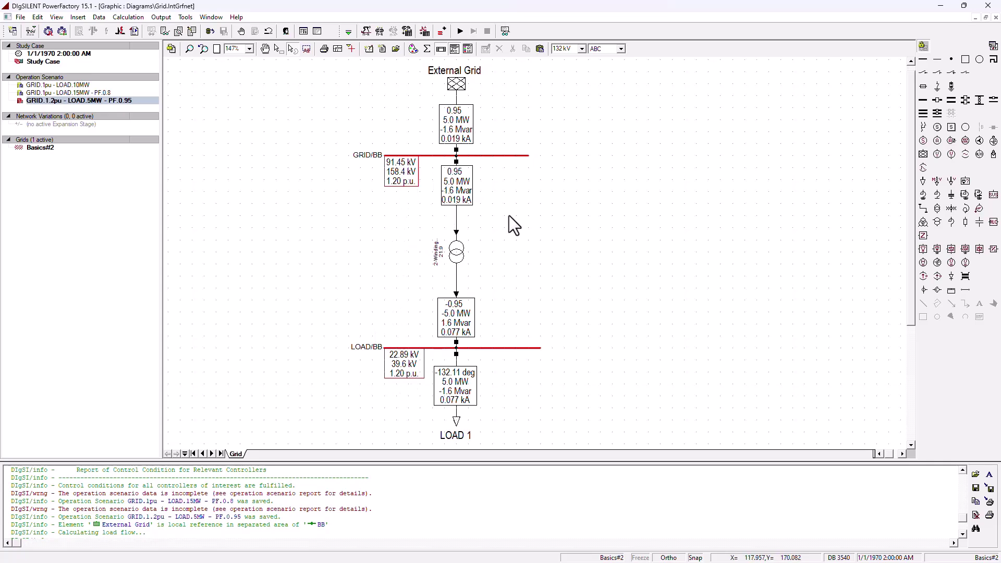
{"action": "key", "text": "Up"}
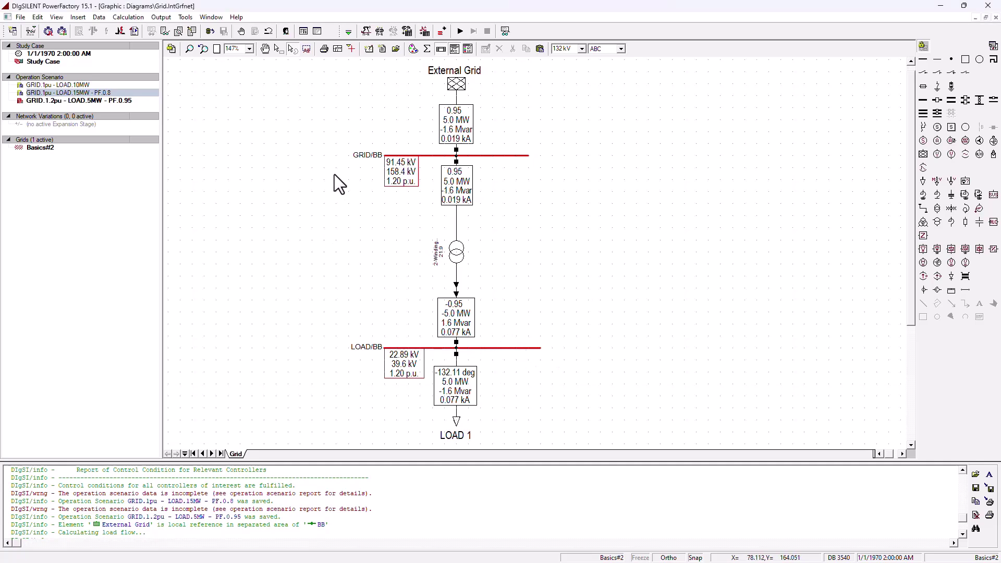
Activate GRID.1pu - LOAD.15MW - PF.0.8 and run its load flow: 15.0 MW, LOAD/BB 0.98 p.u
{"action": "right_click", "coordinate": [89, 93]}
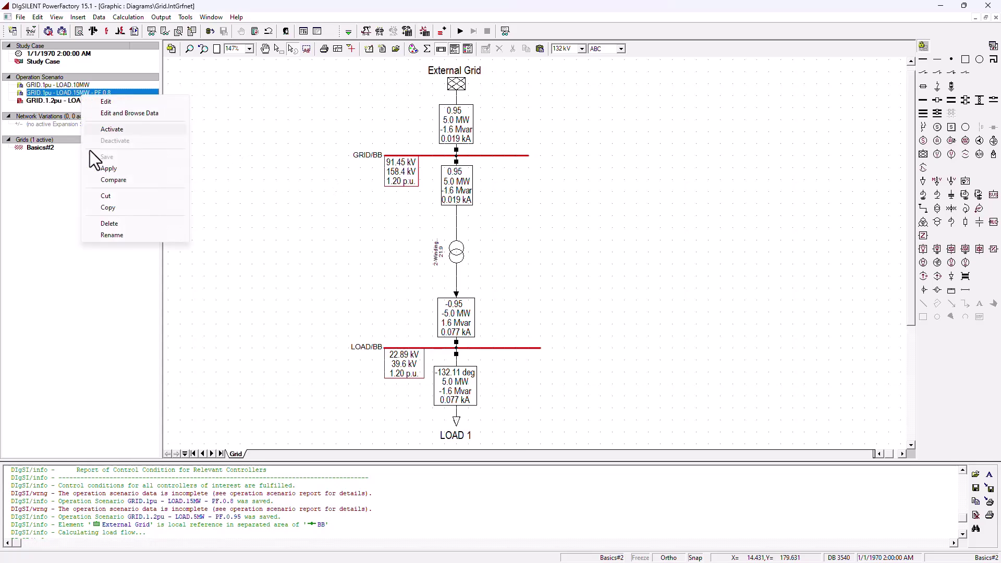
{"action": "left_click", "coordinate": [131, 131]}
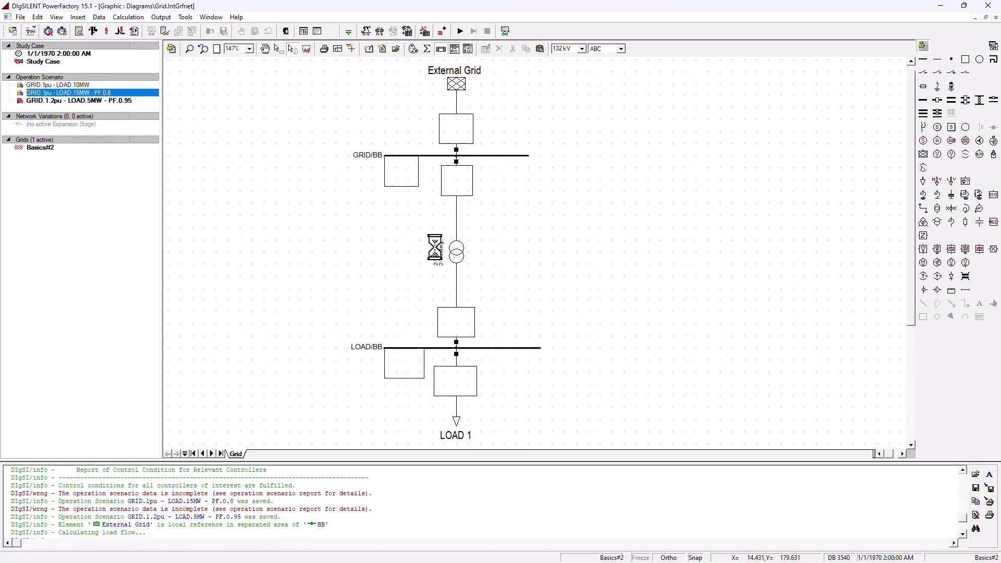
{"action": "left_click", "coordinate": [94, 31]}
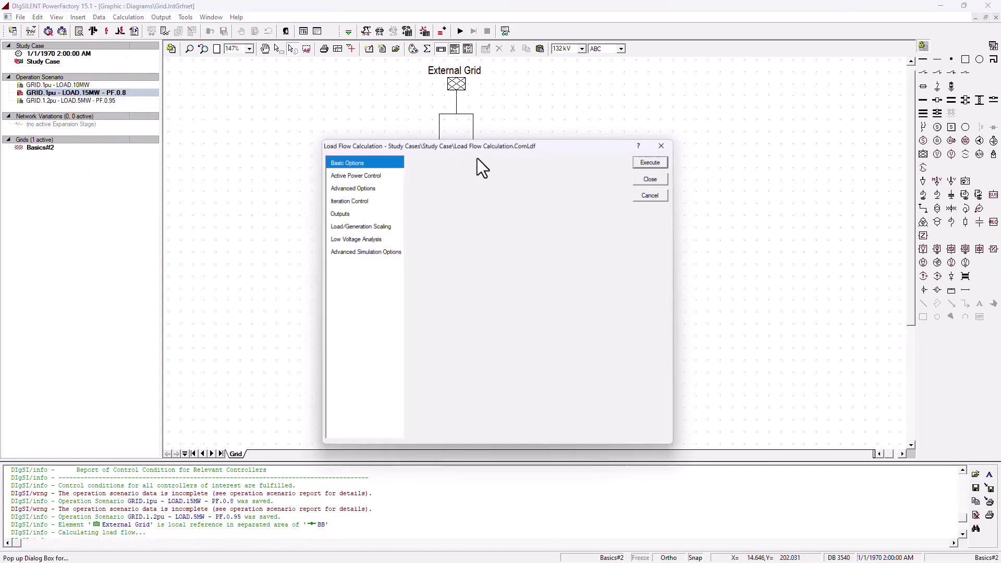
{"action": "left_click", "coordinate": [652, 161]}
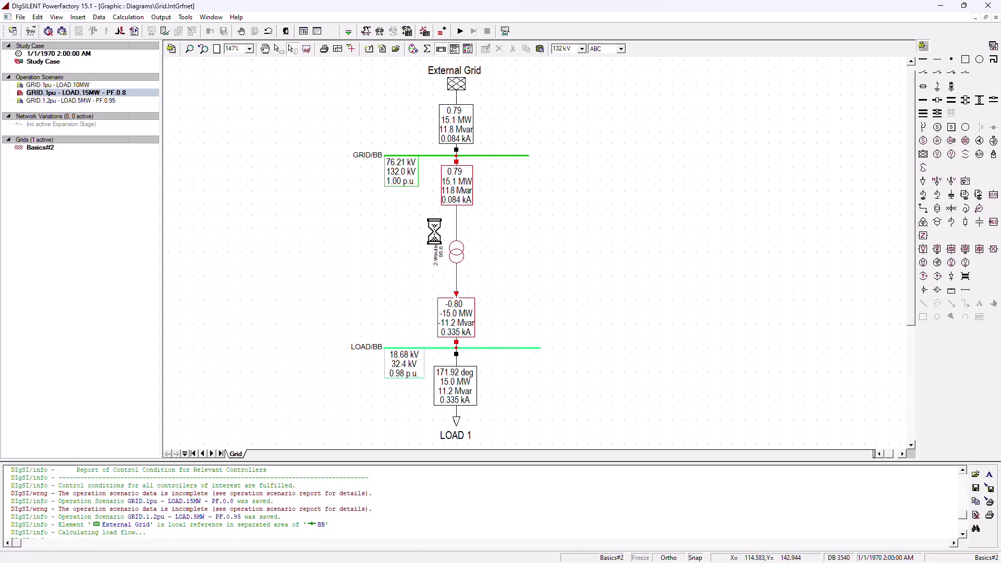
{"action": "left_click", "coordinate": [279, 48]}
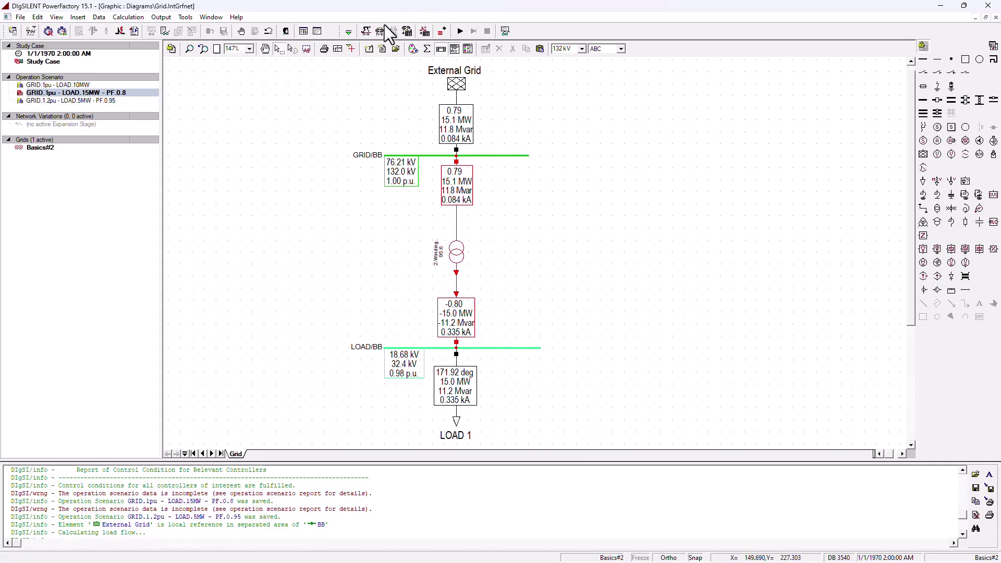
{"action": "left_click", "coordinate": [98, 93]}
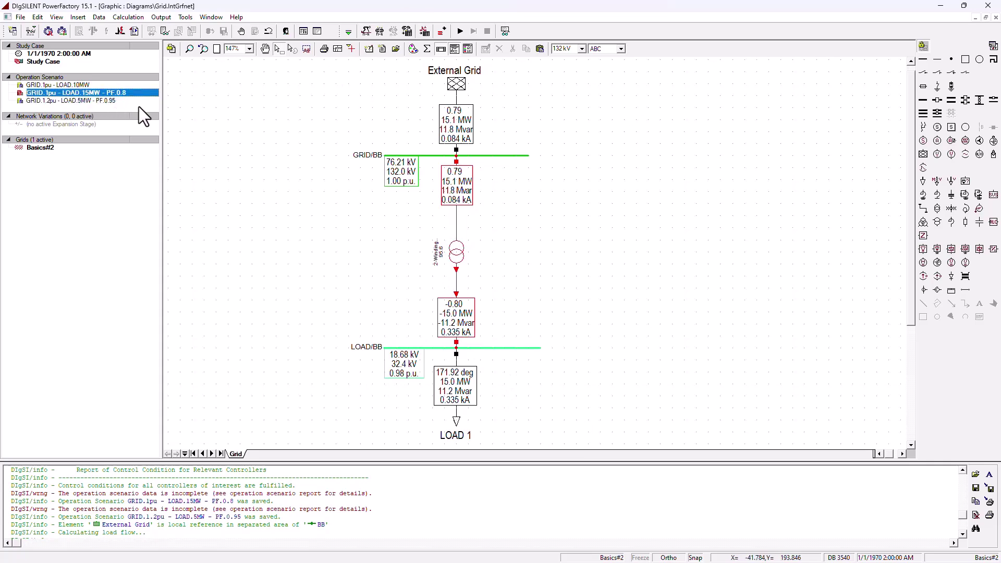